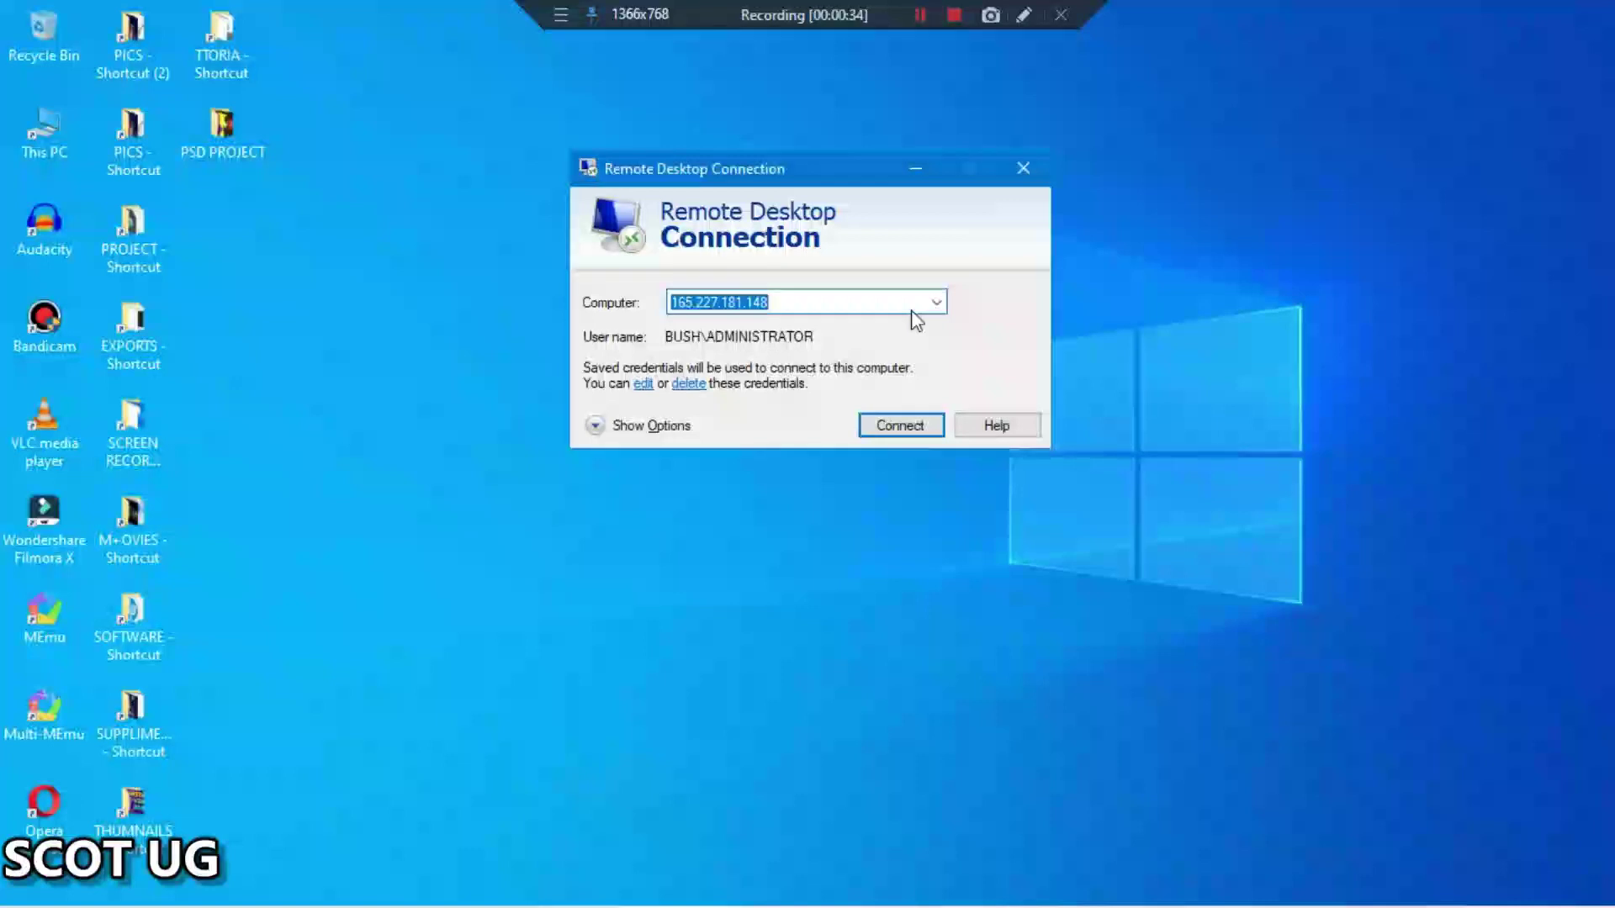
Connect to the remote server at 165.227.181.148 via Remote Desktop Connection.
left_click(902, 420)
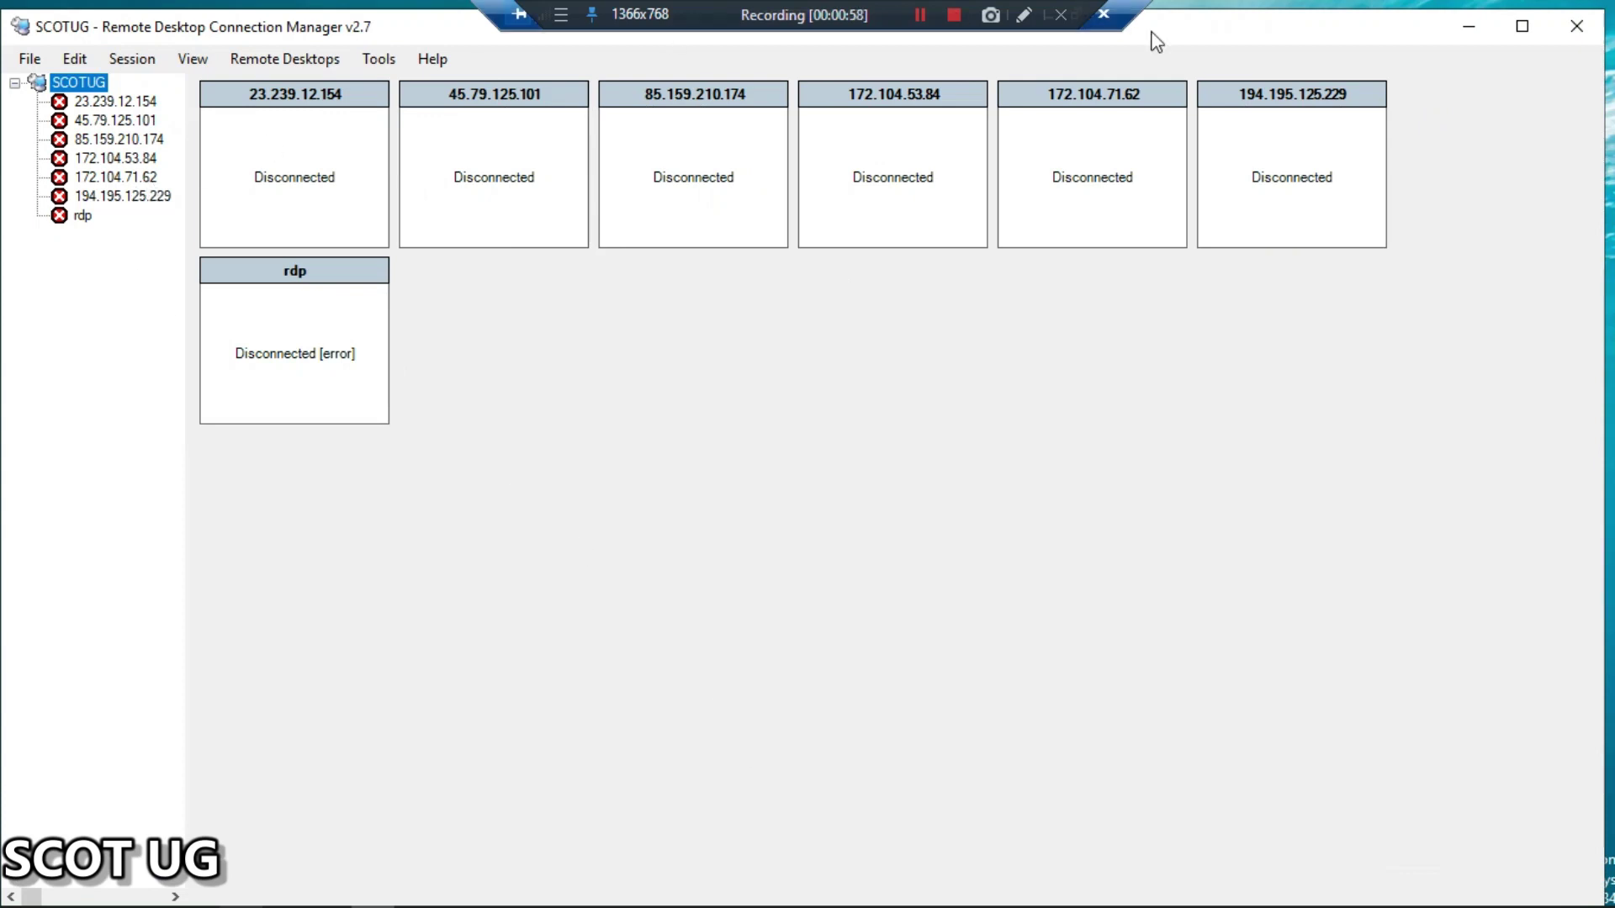
Reposition the RDCMan window down and to the left, then minimize it.
left_click_drag(1190, 41, 1208, 270)
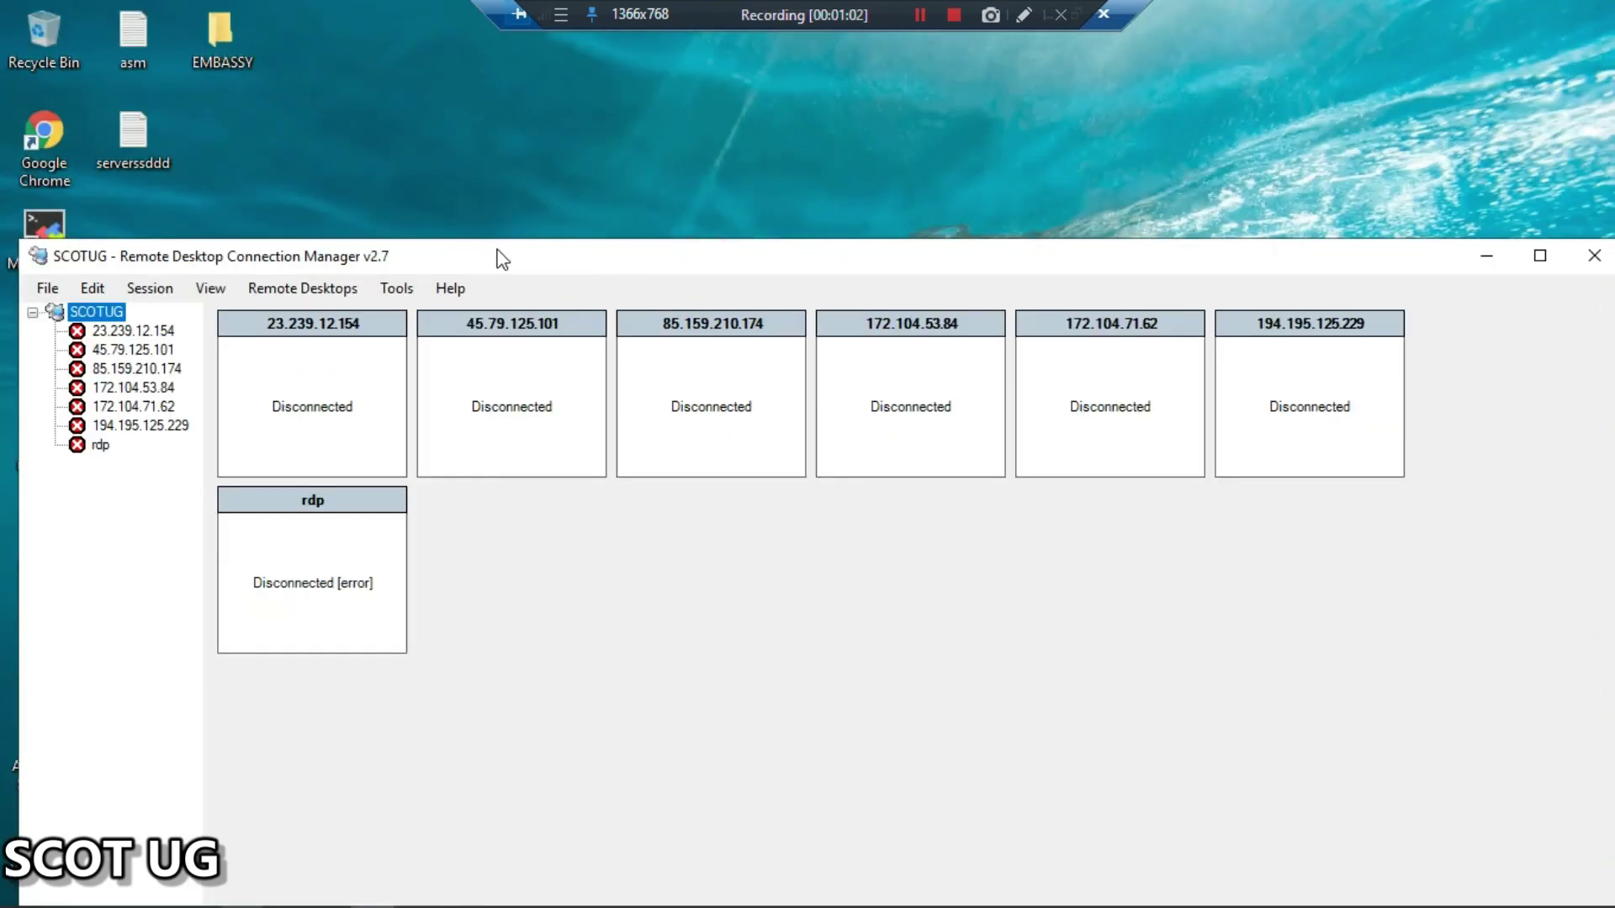
left_click_drag(498, 252, 241, 247)
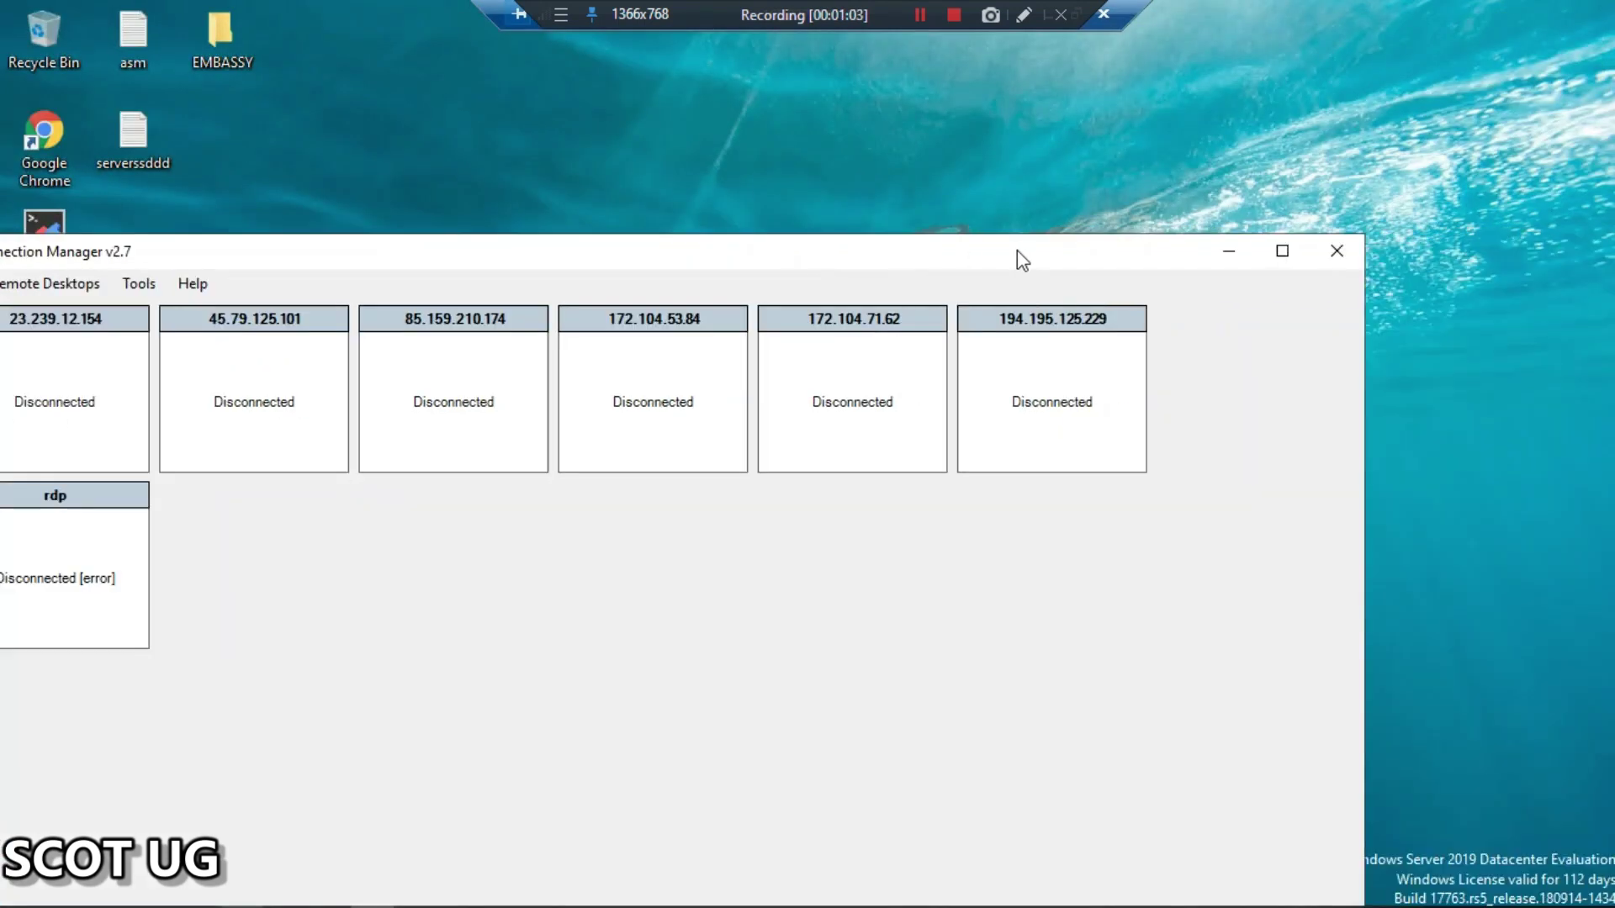
left_click(1227, 256)
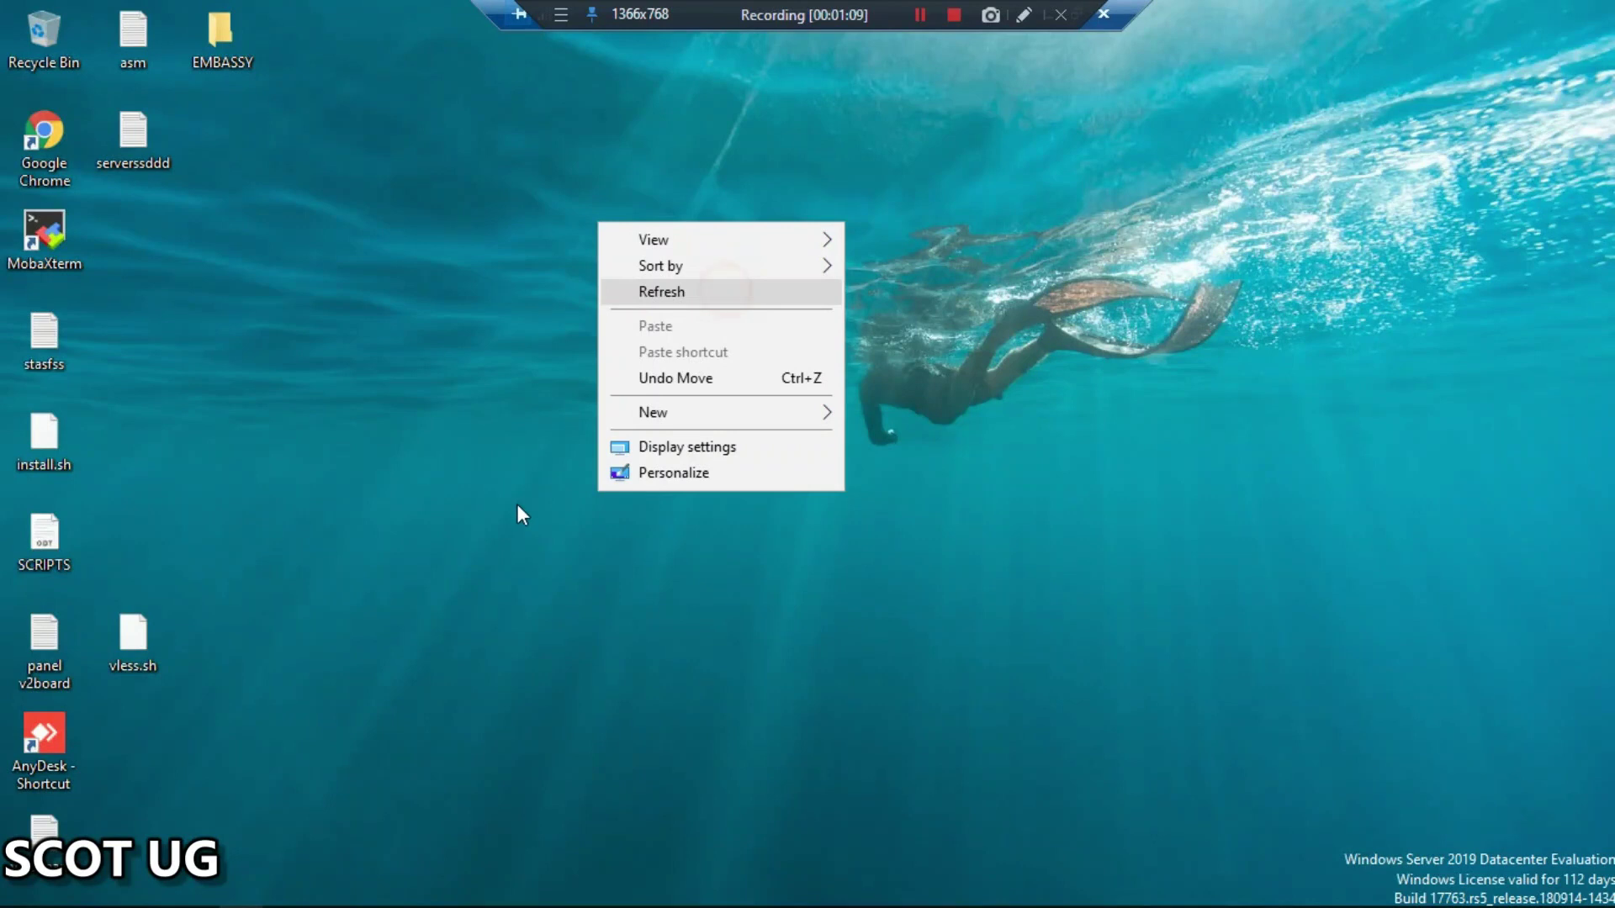
Check the v2ray status and Linode server list tabs in Chrome, then return to the desktop.
left_click(517, 503)
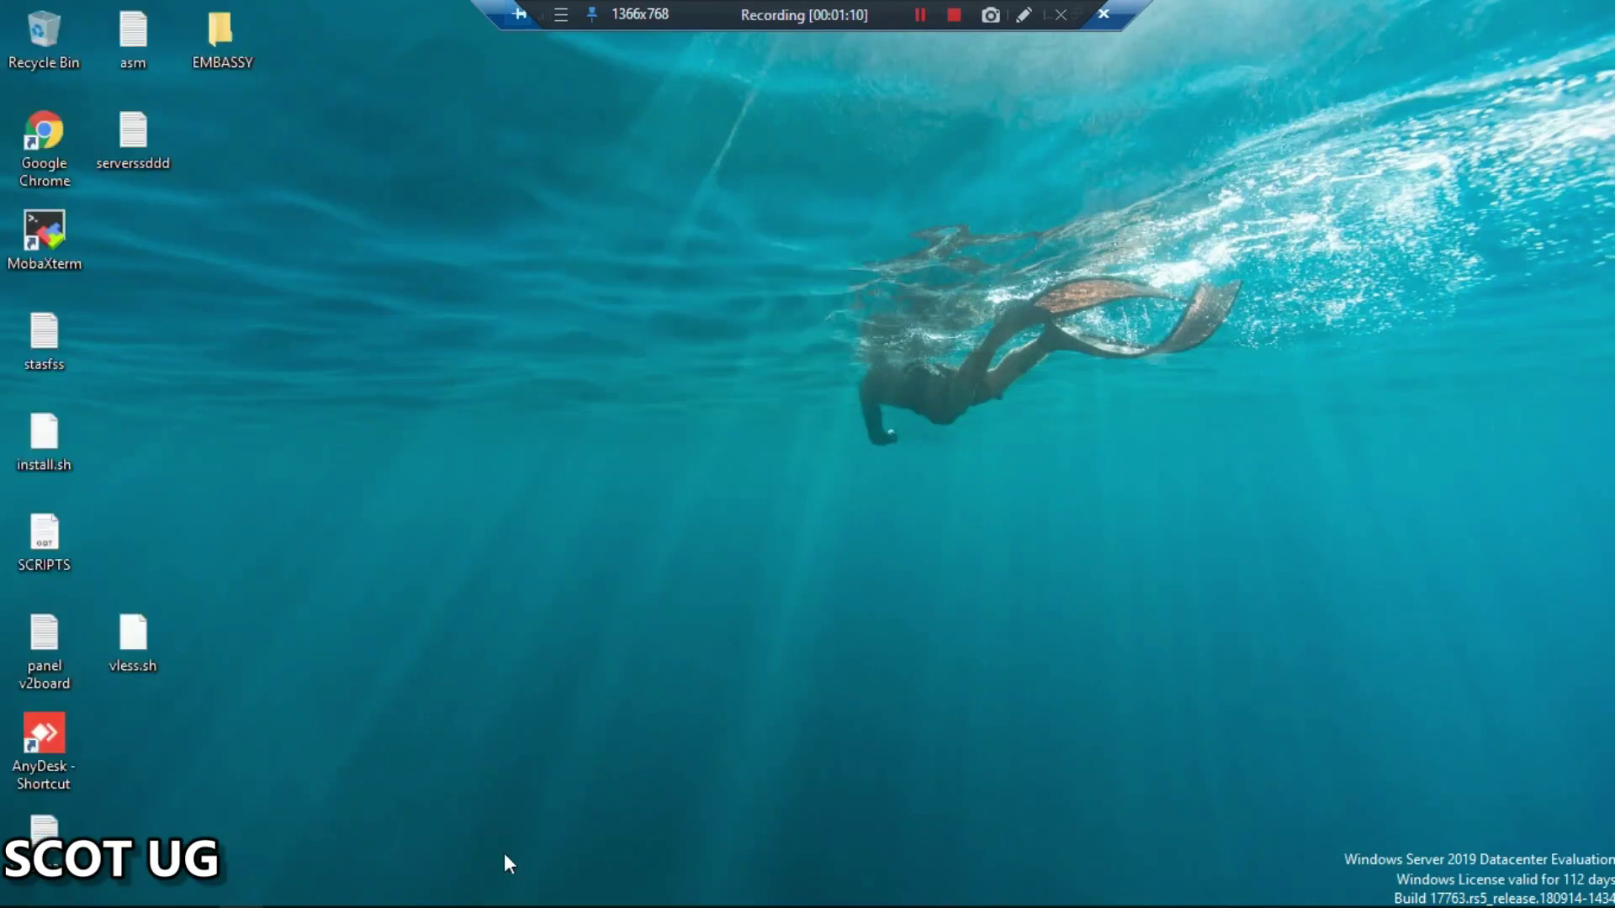
left_click(434, 890)
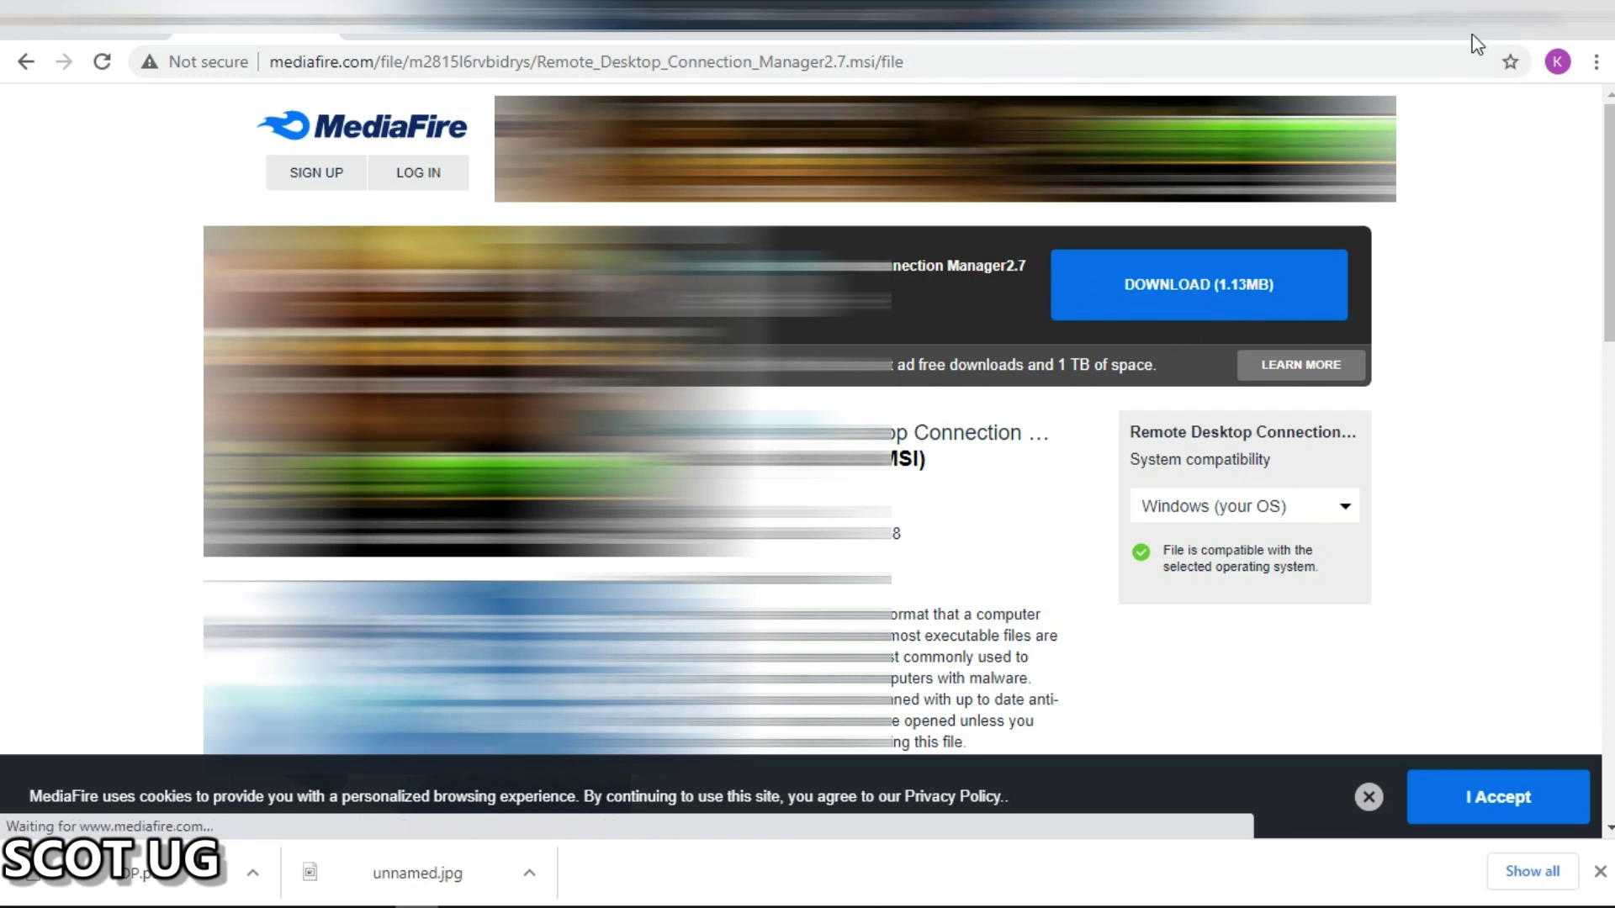
left_click(1059, 44)
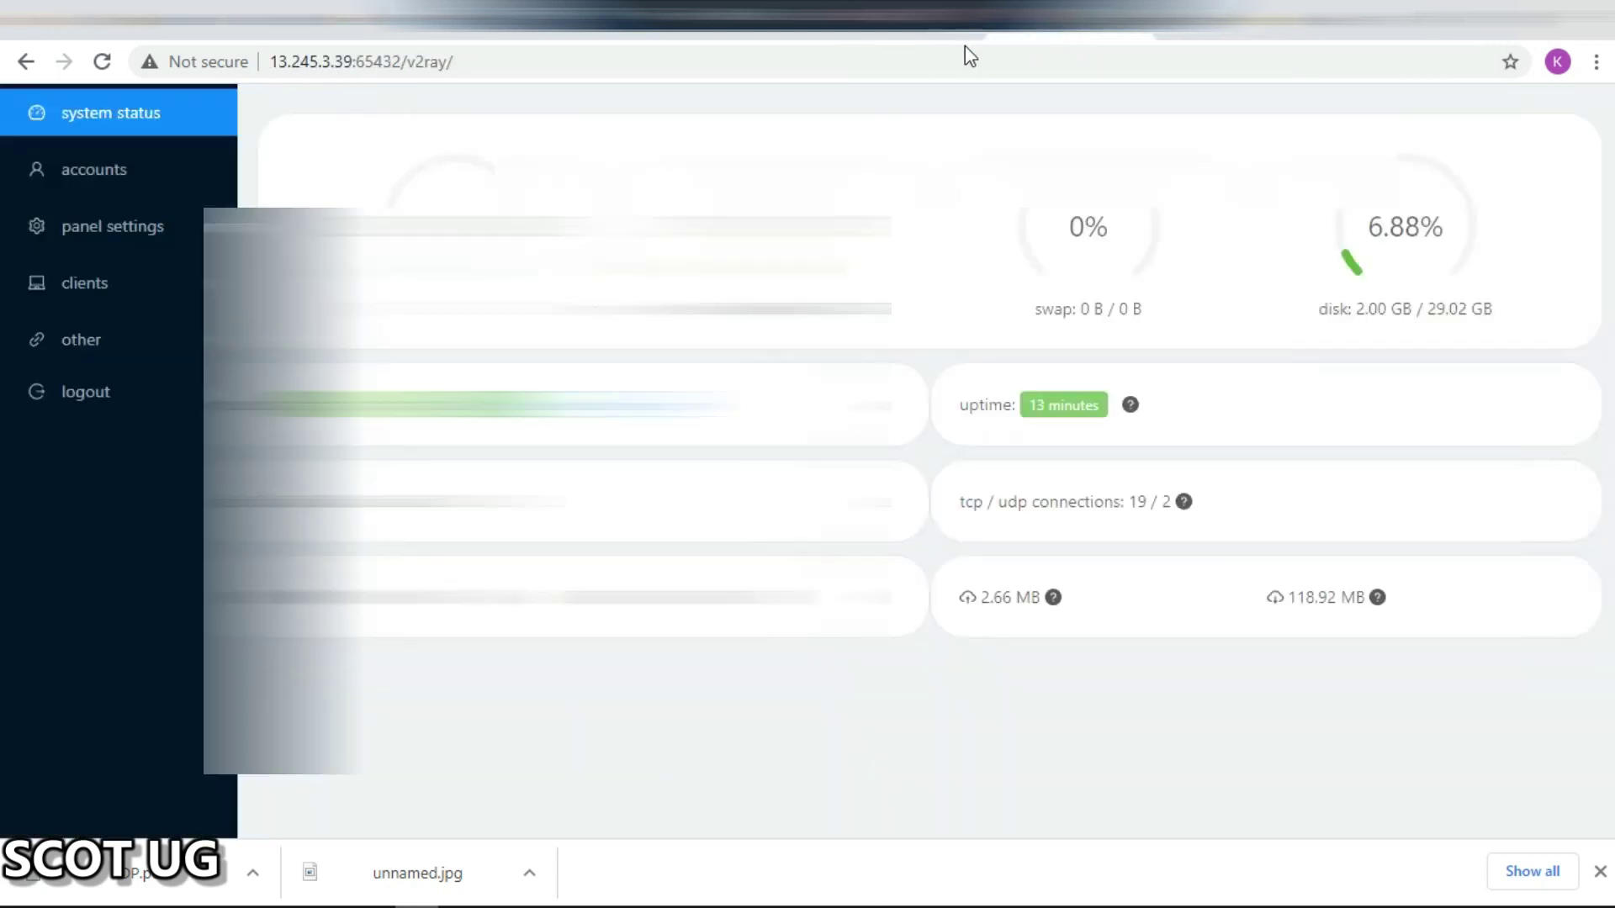
left_click(945, 46)
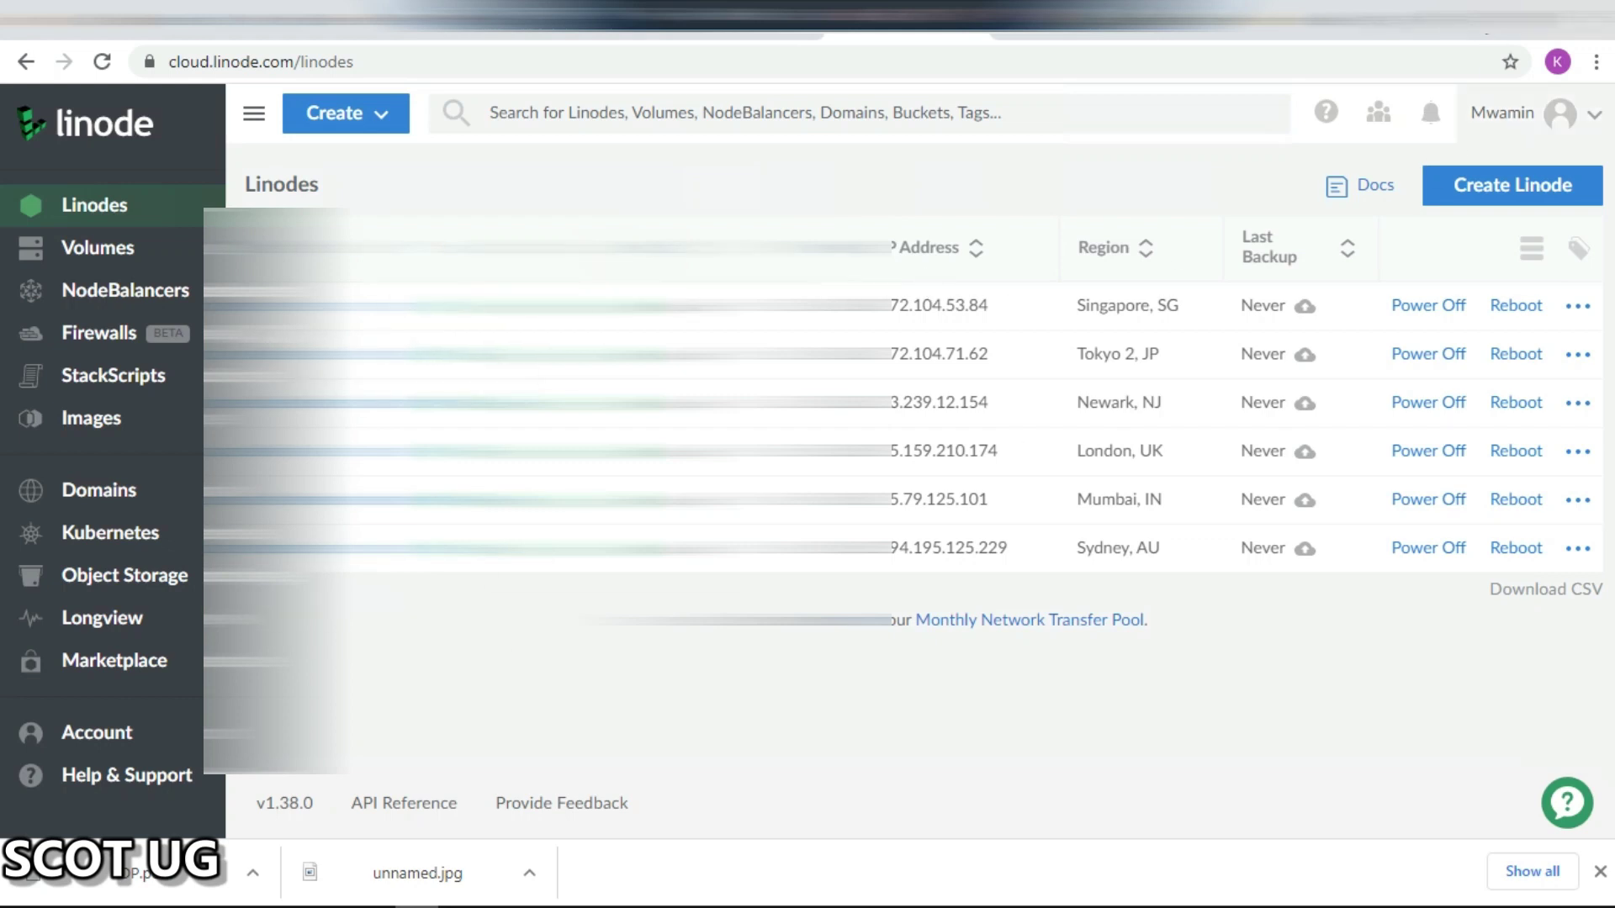
key("super+d")
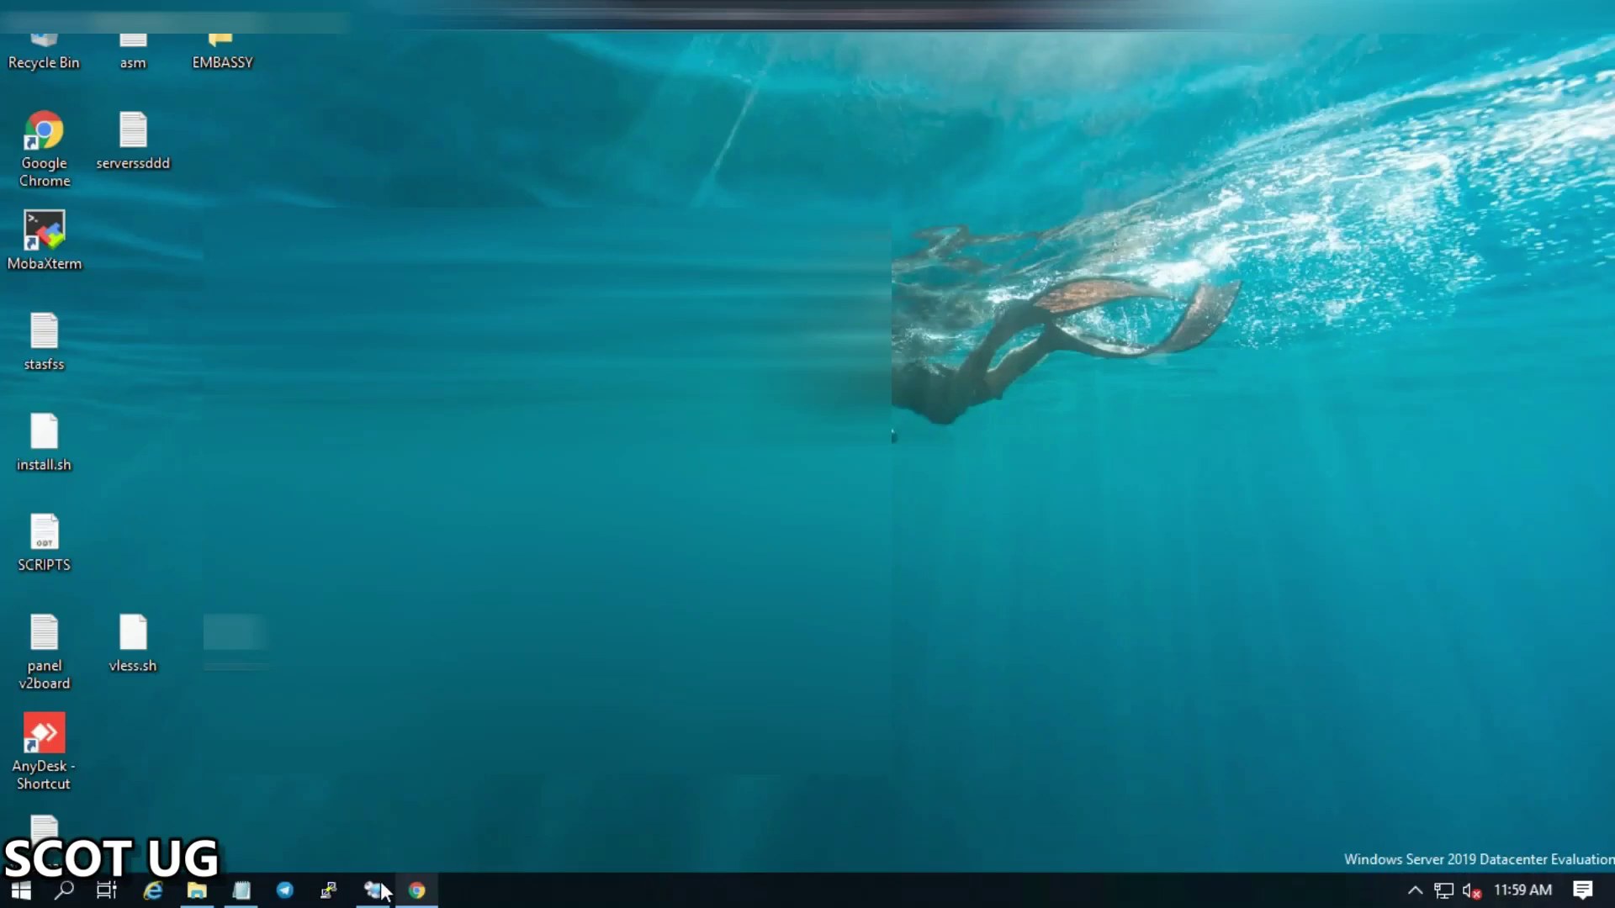
Restore the RDCMan window from the taskbar, reposition it, and maximize it.
left_click(374, 892)
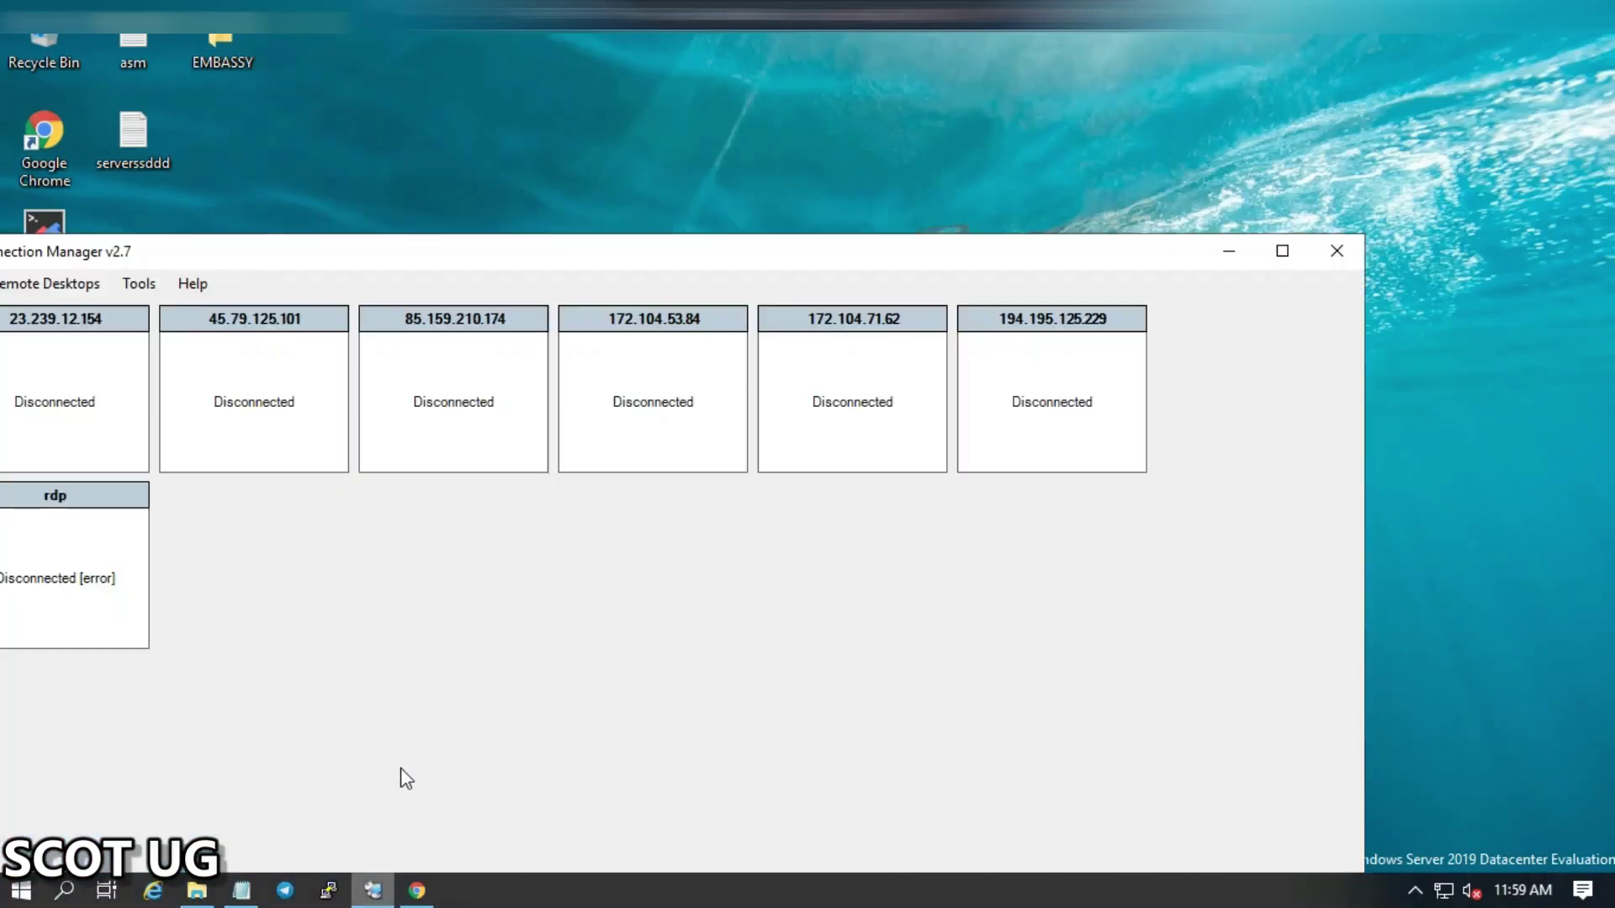
left_click_drag(573, 244, 932, 113)
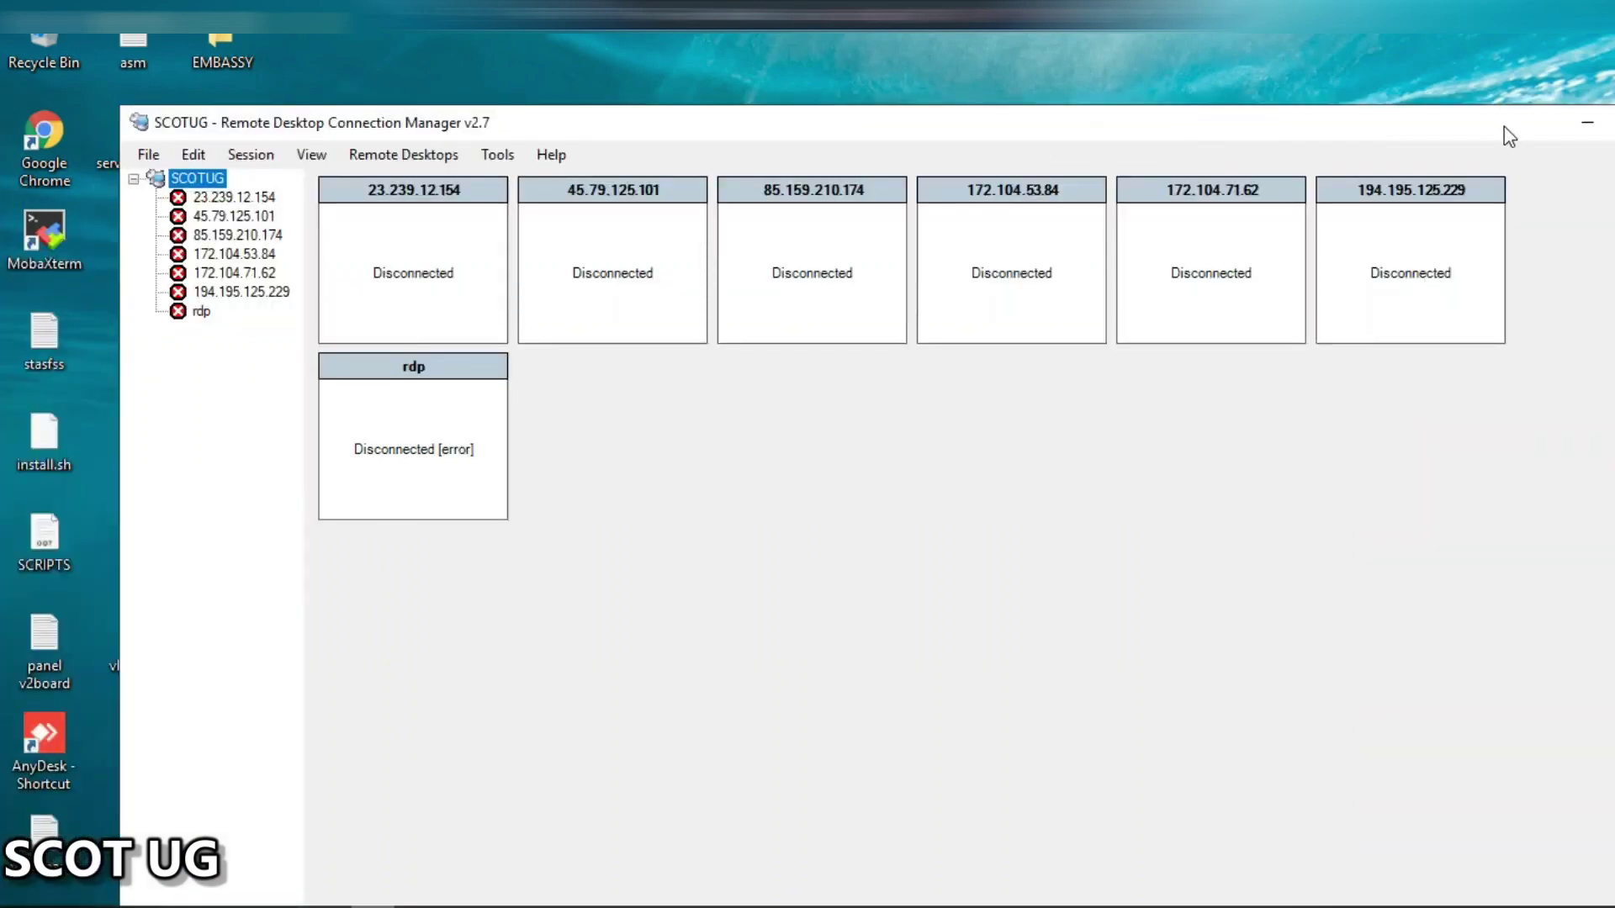
left_click_drag(1515, 130, 1417, 126)
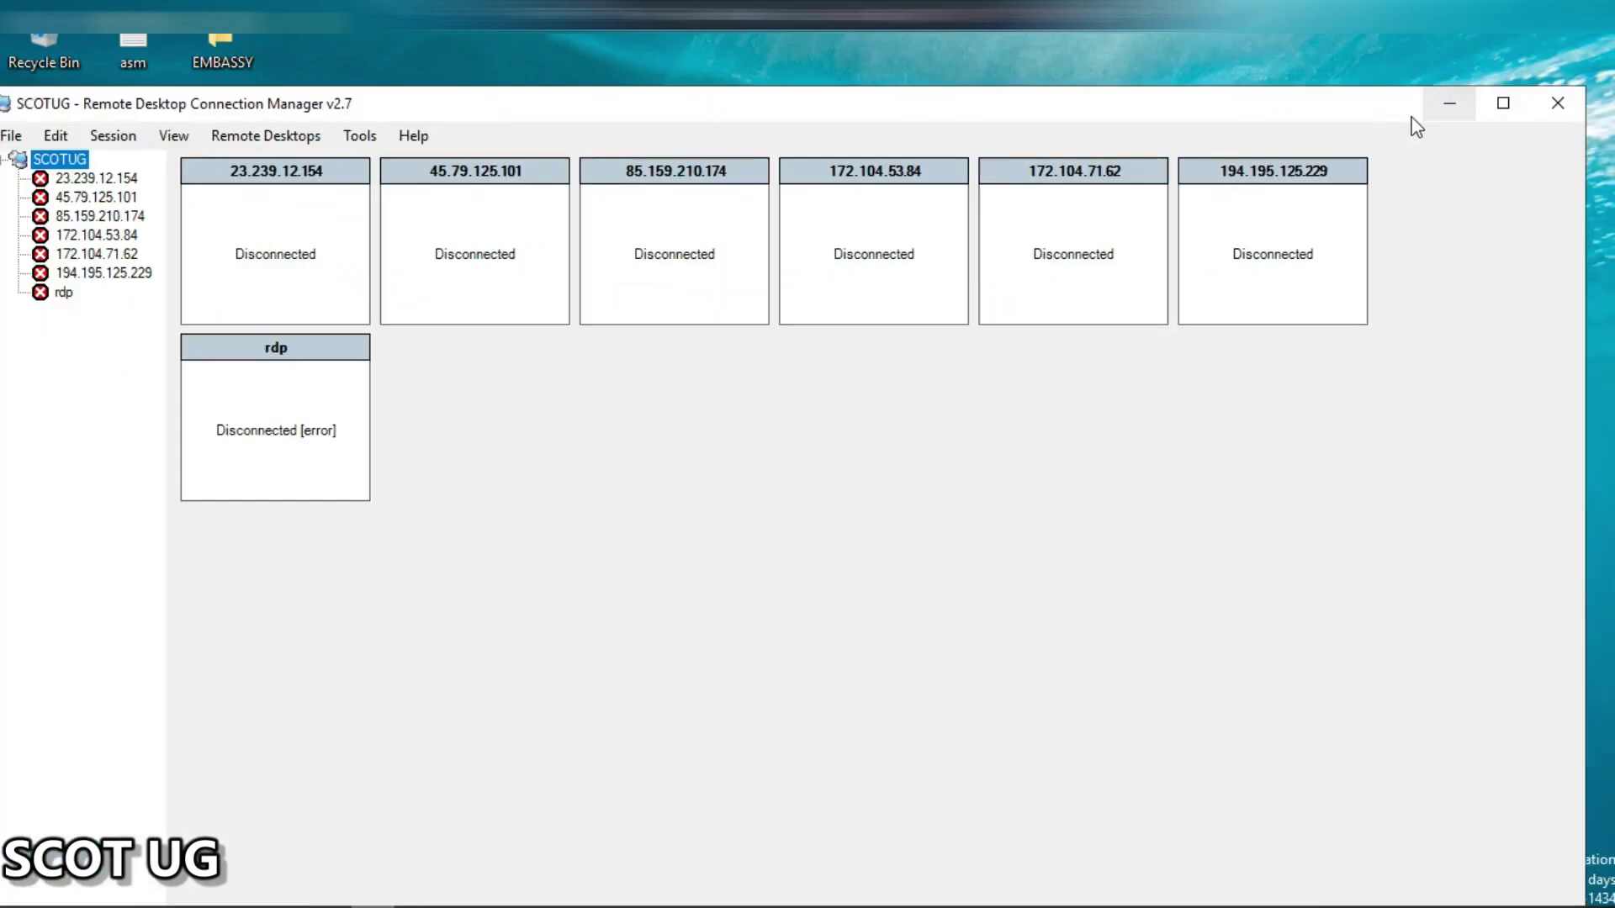
left_click(1498, 109)
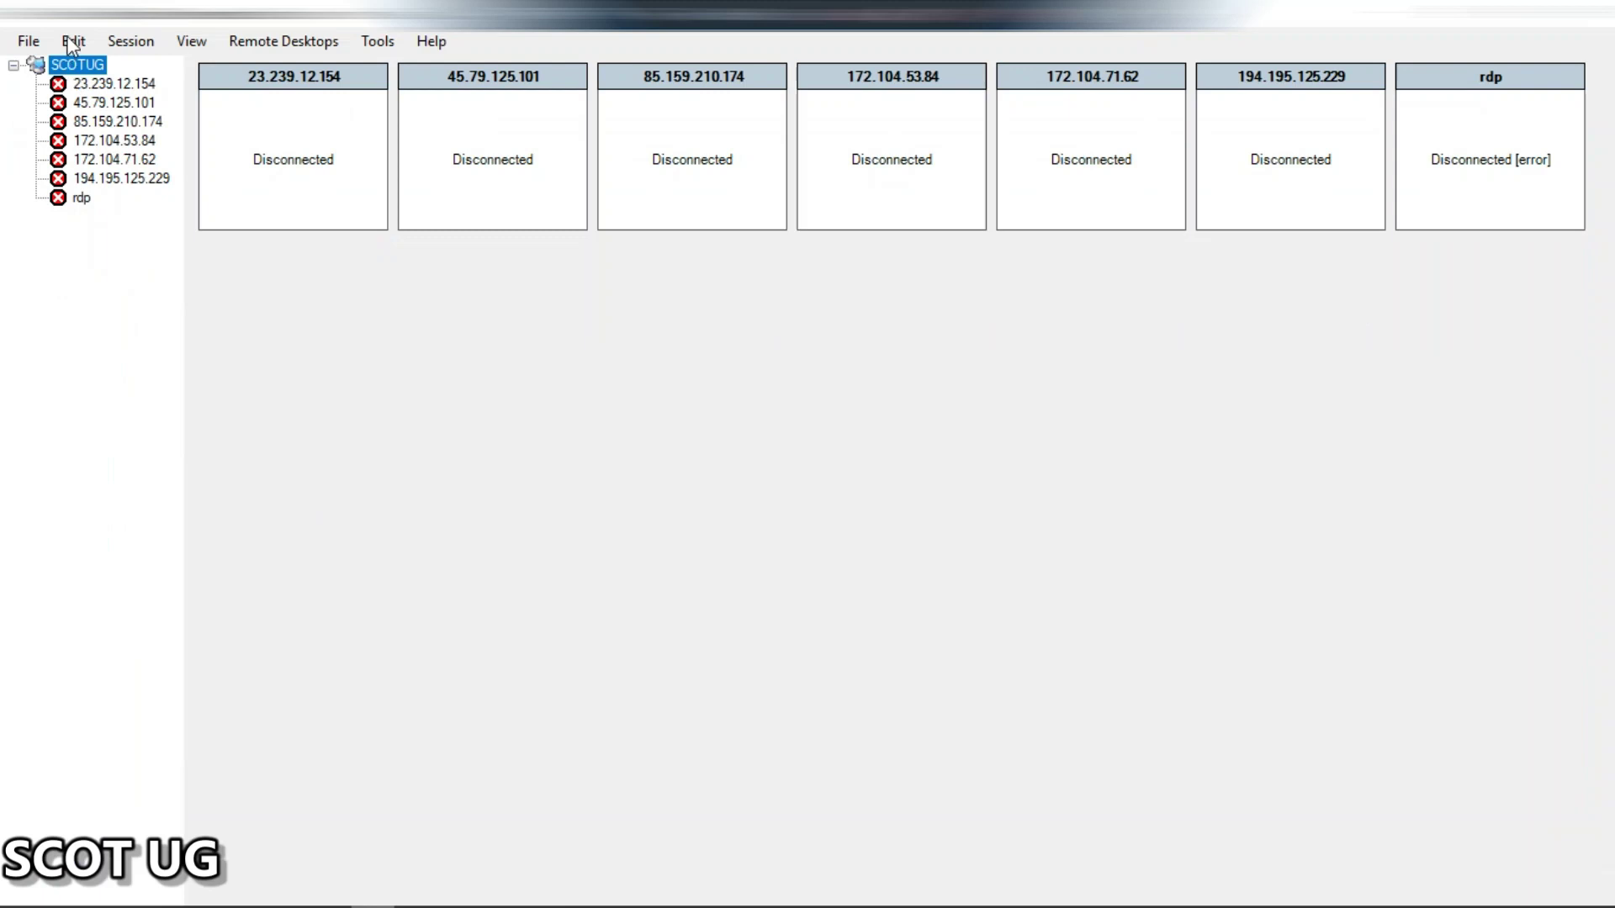
left_click(31, 42)
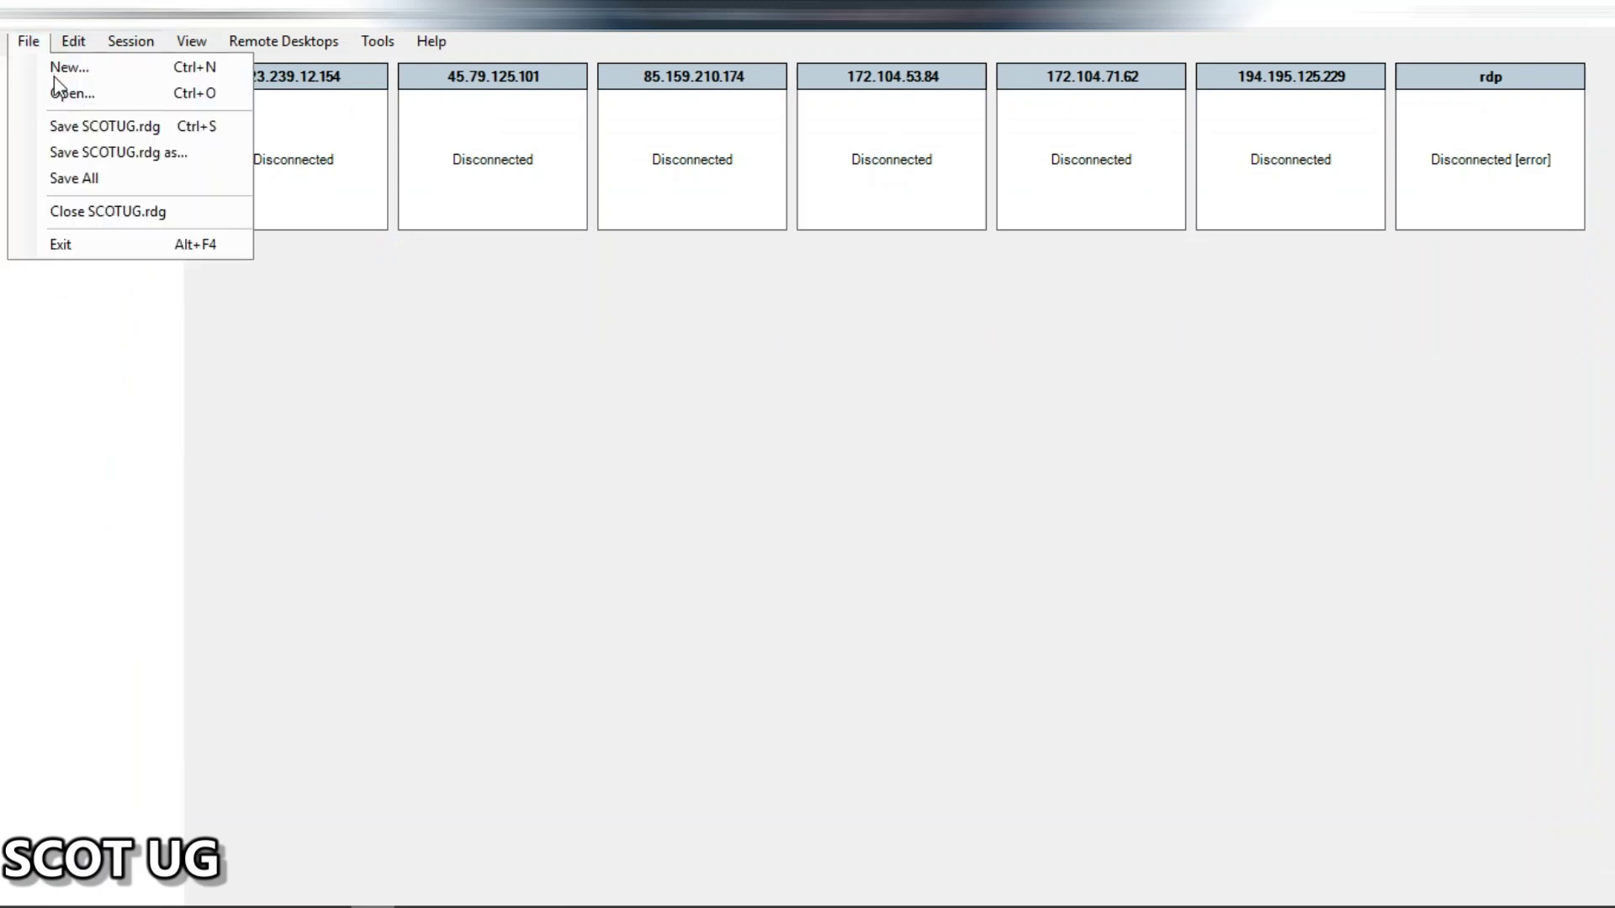
left_click(56, 76)
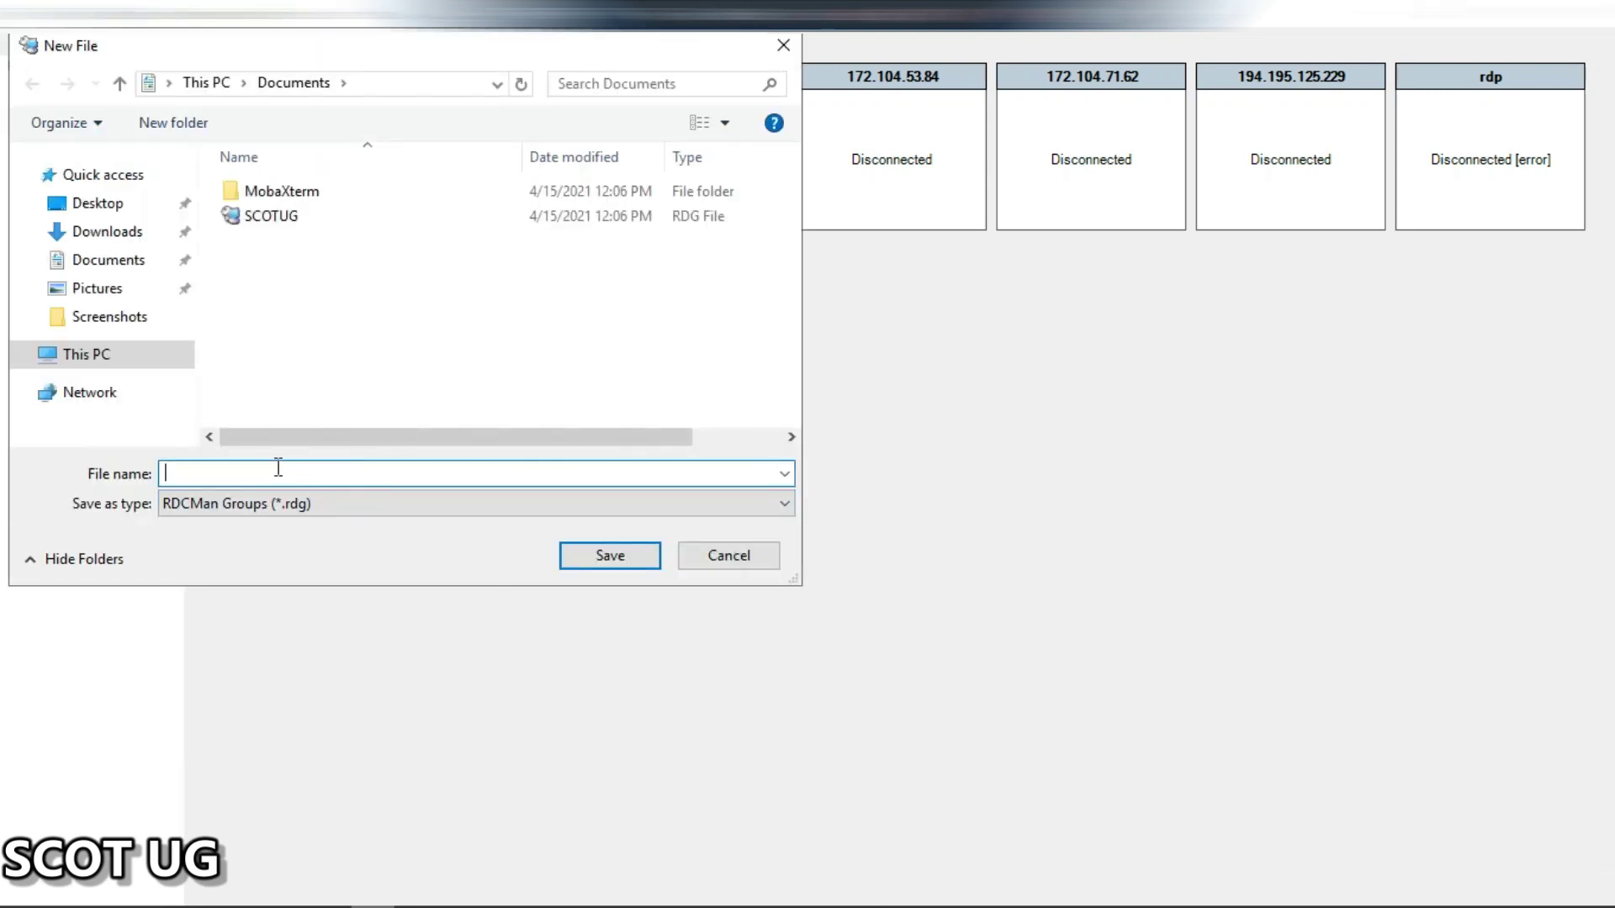
type("sc")
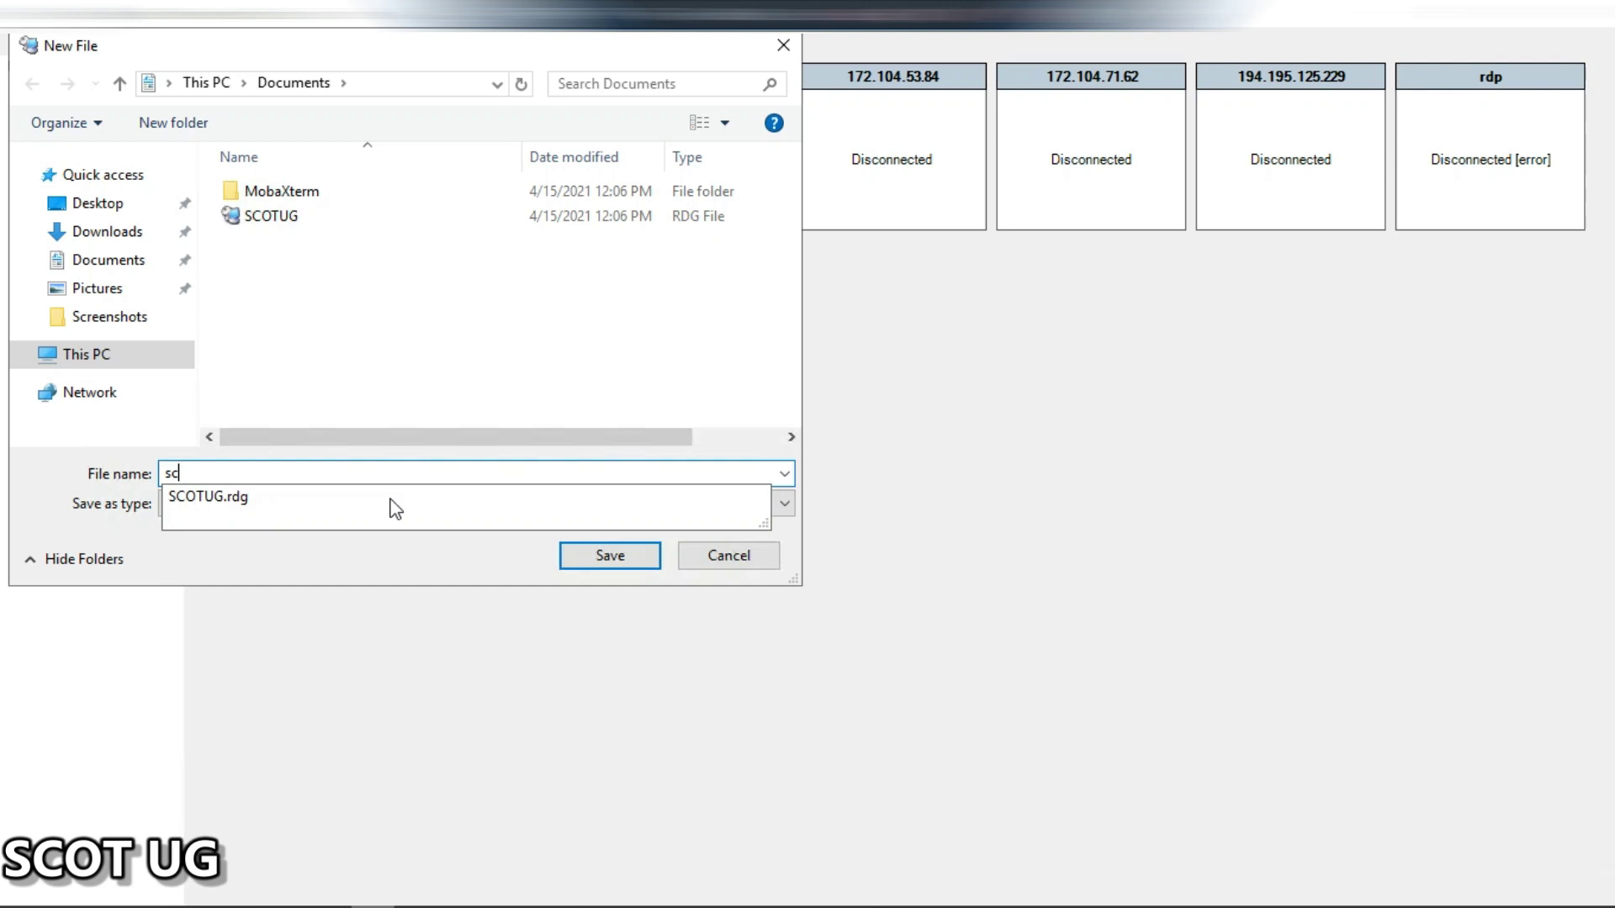
left_click(743, 553)
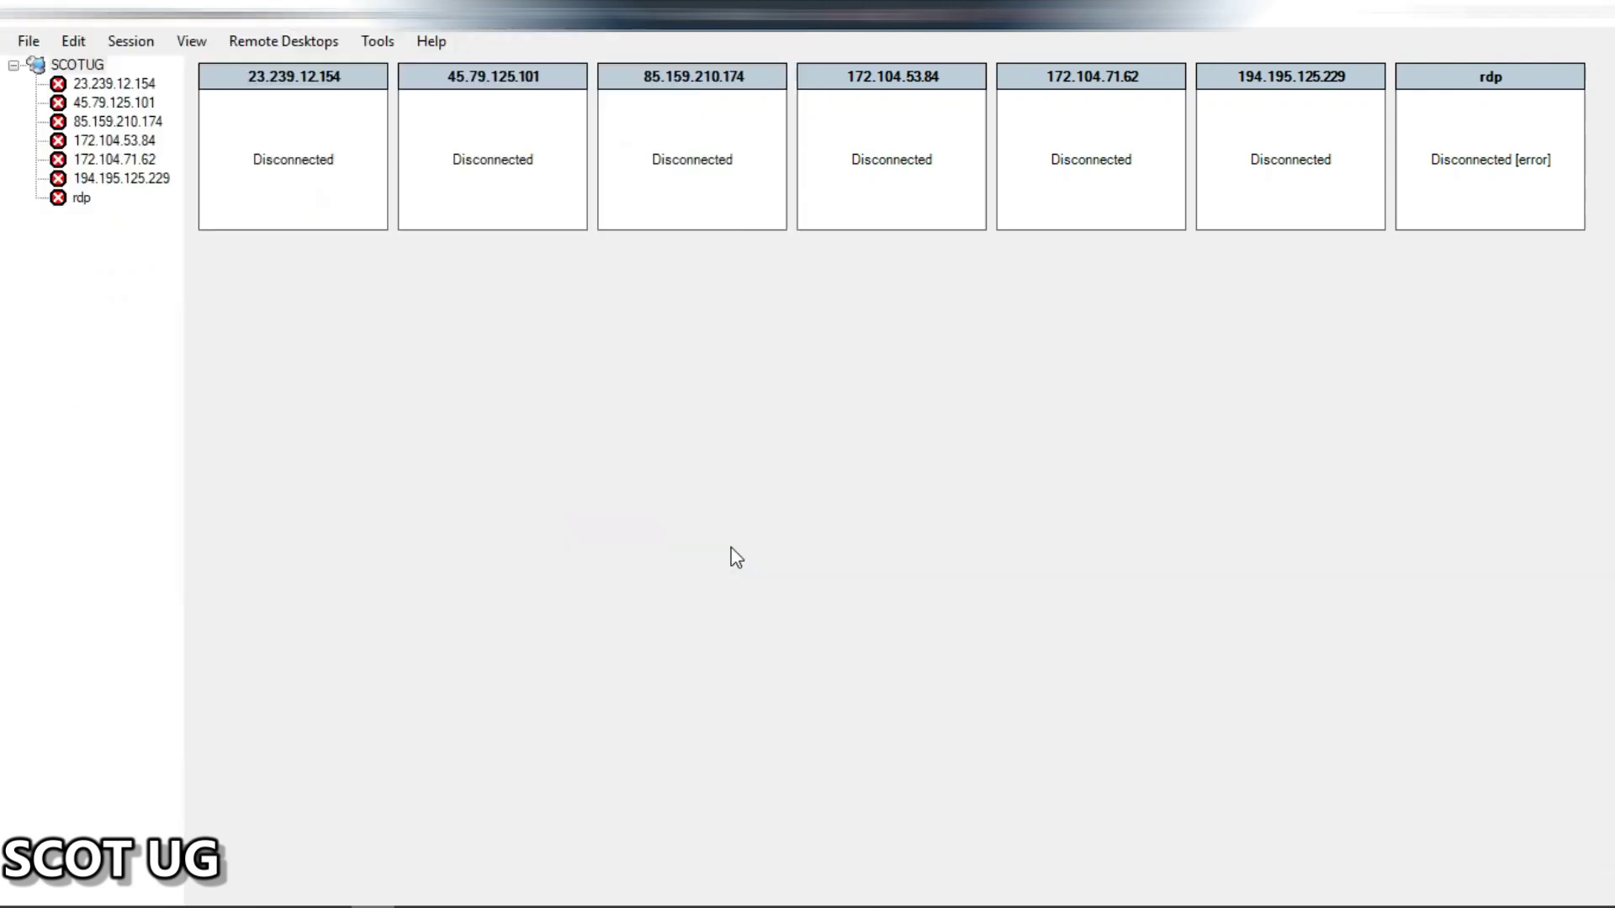
left_click(39, 45)
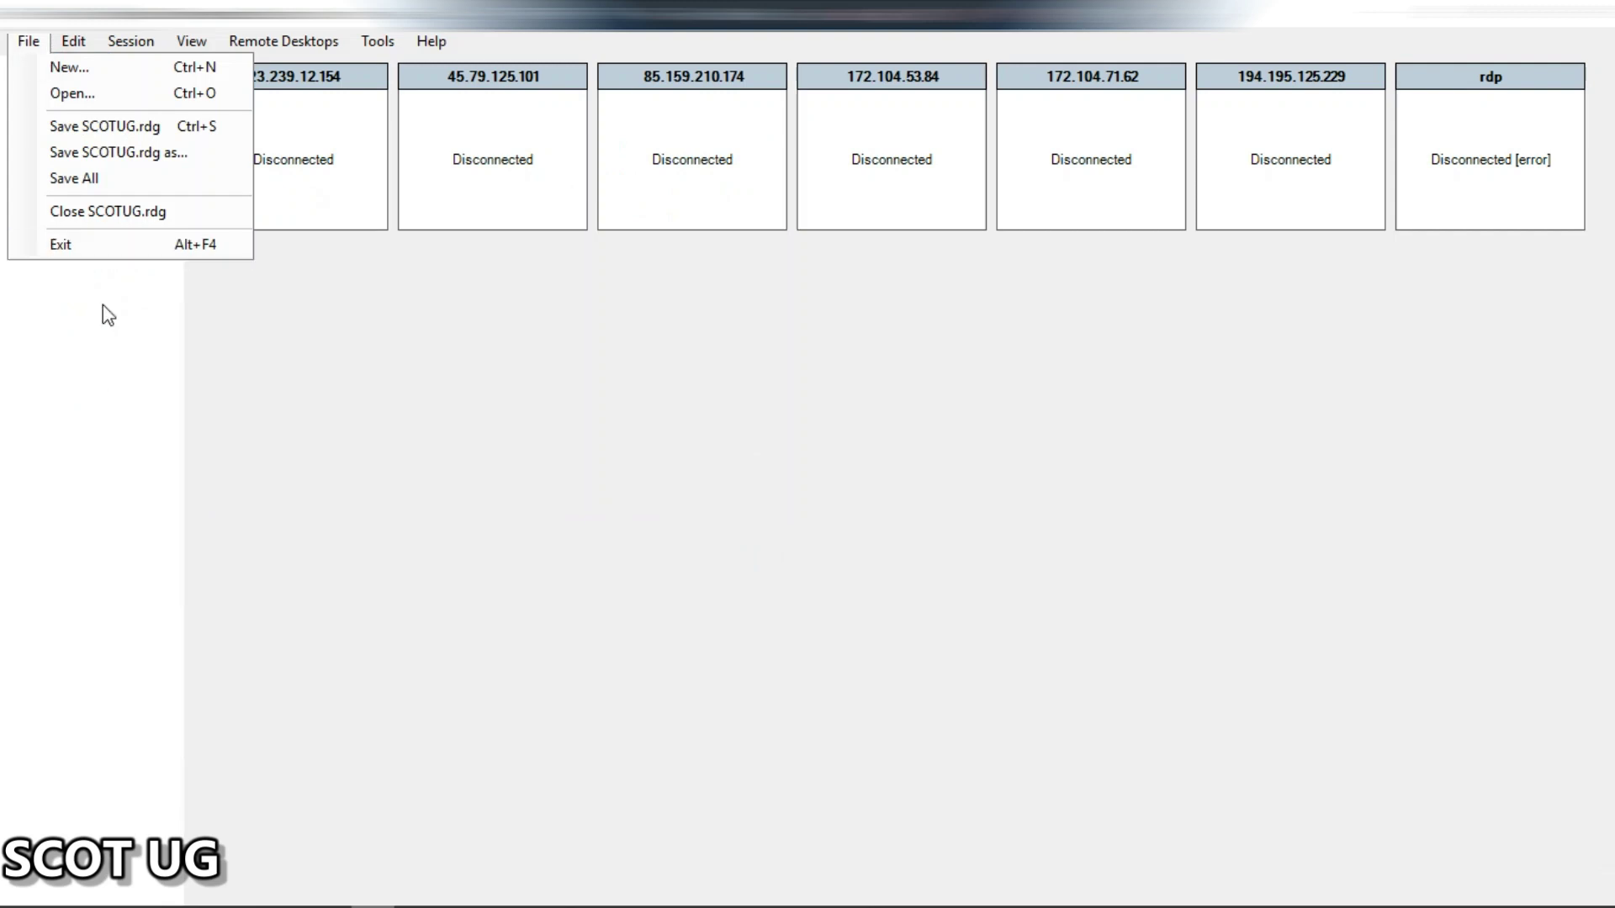
left_click(82, 93)
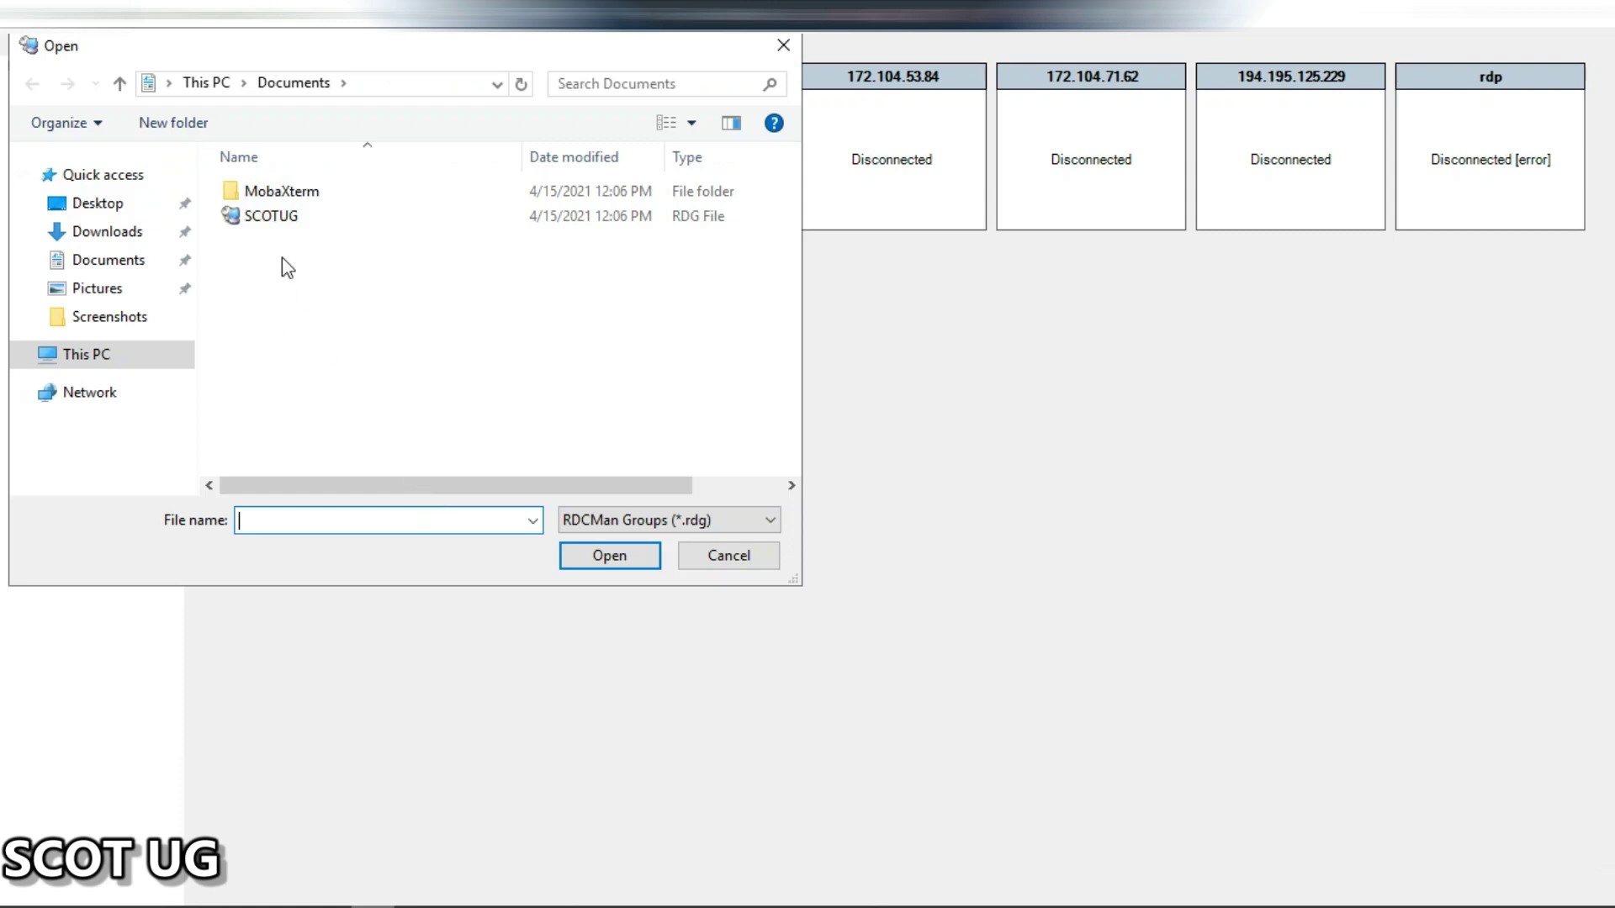
left_click(728, 558)
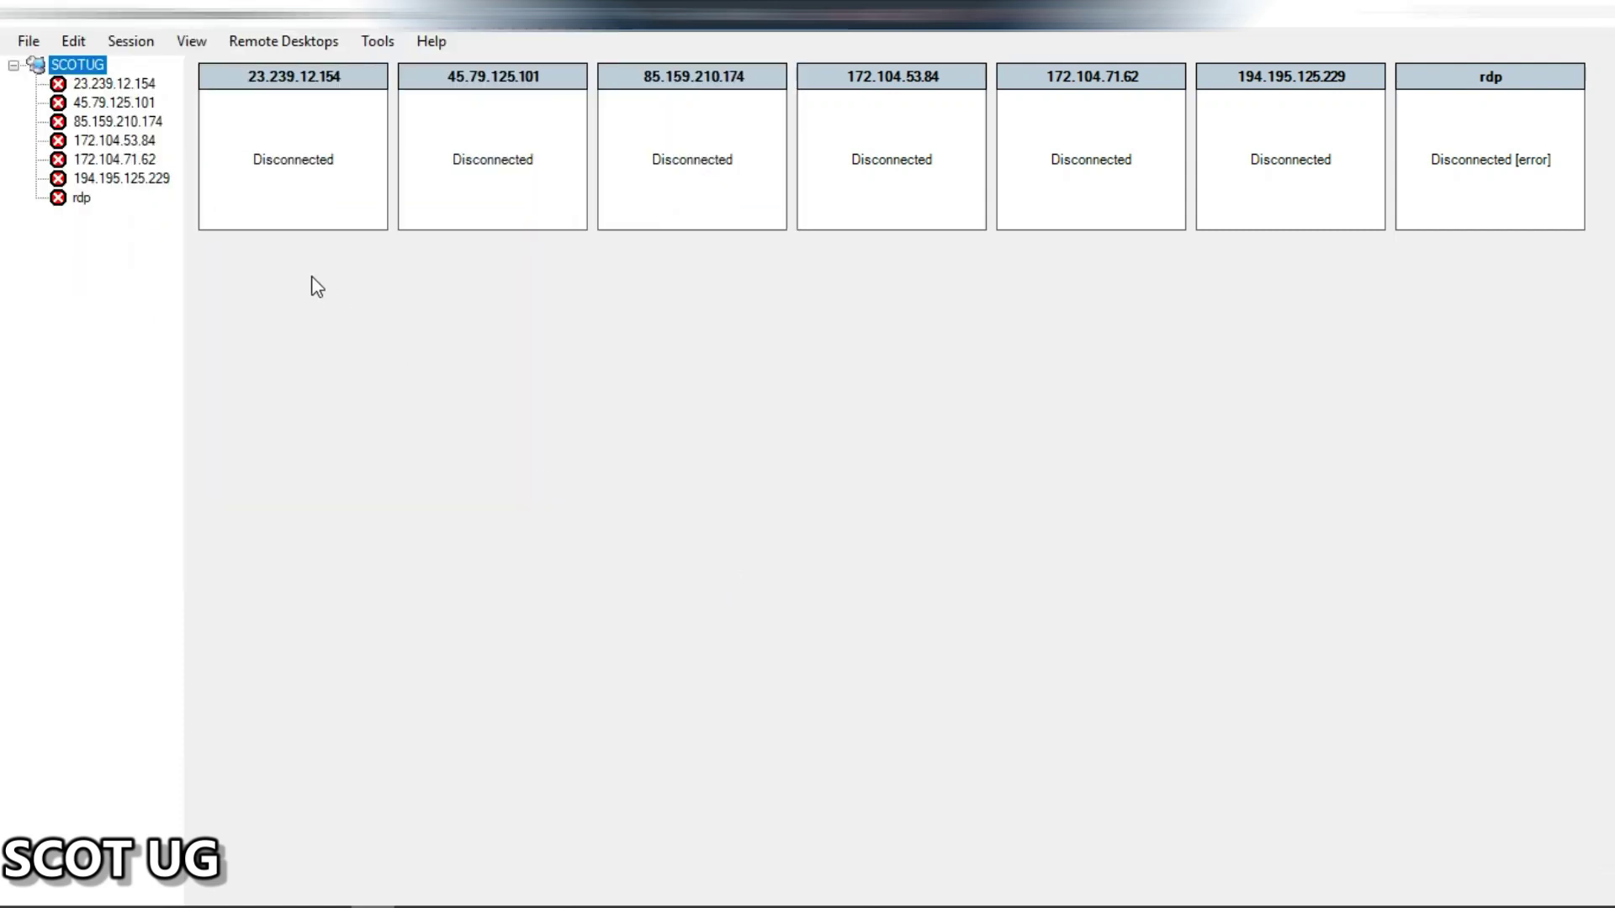
Show the Edit menu with its Add server and Import servers commands.
left_click(88, 45)
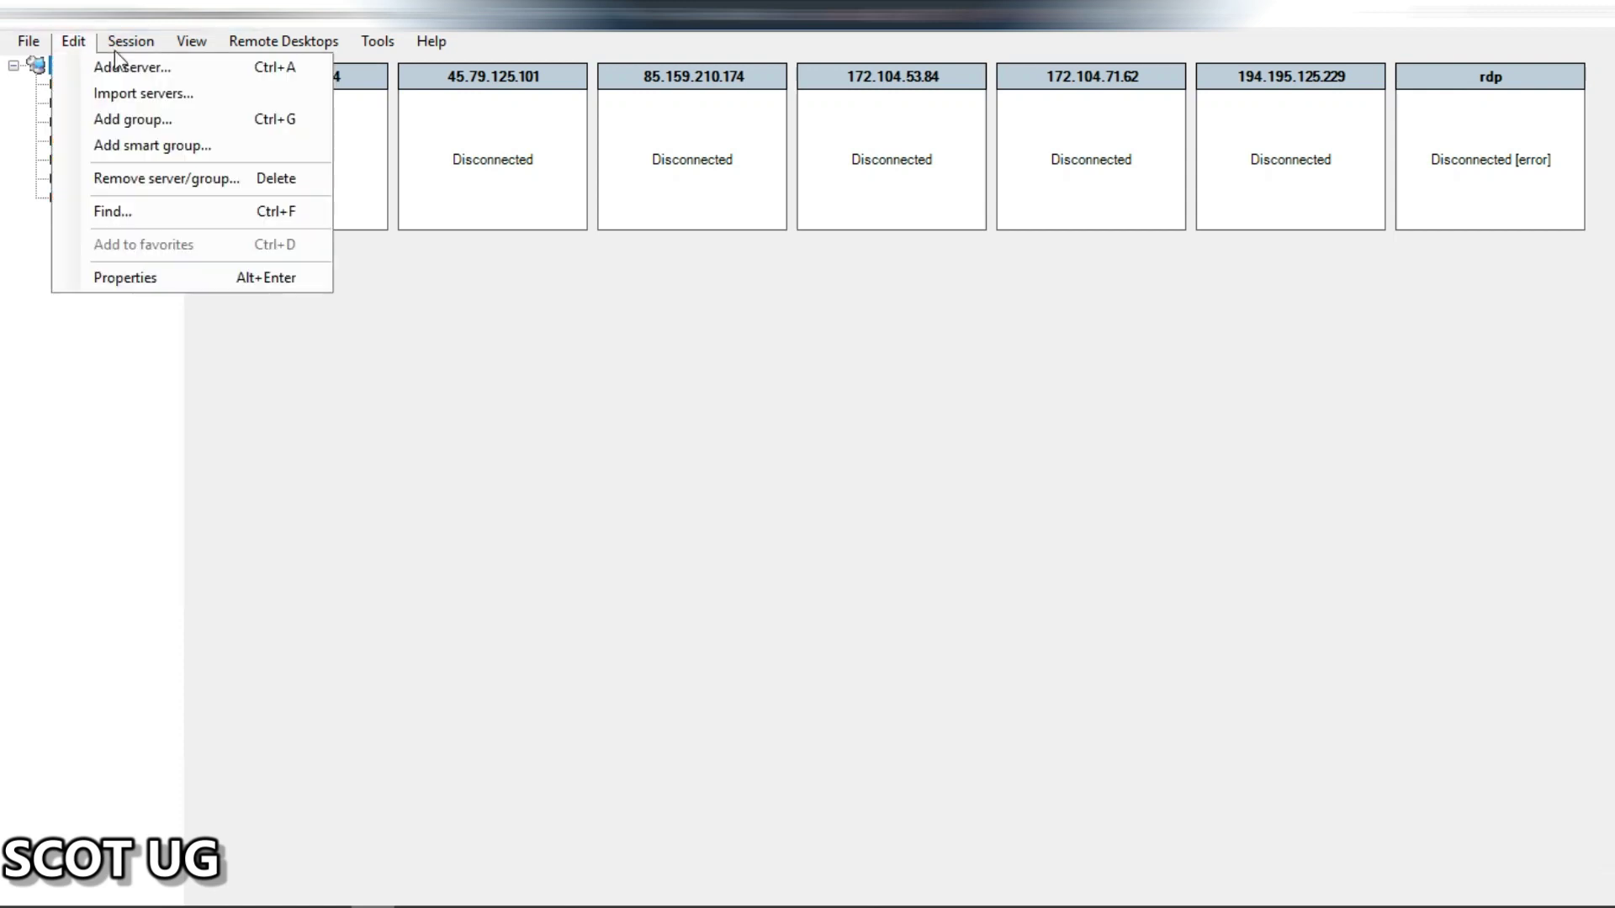
left_click(799, 483)
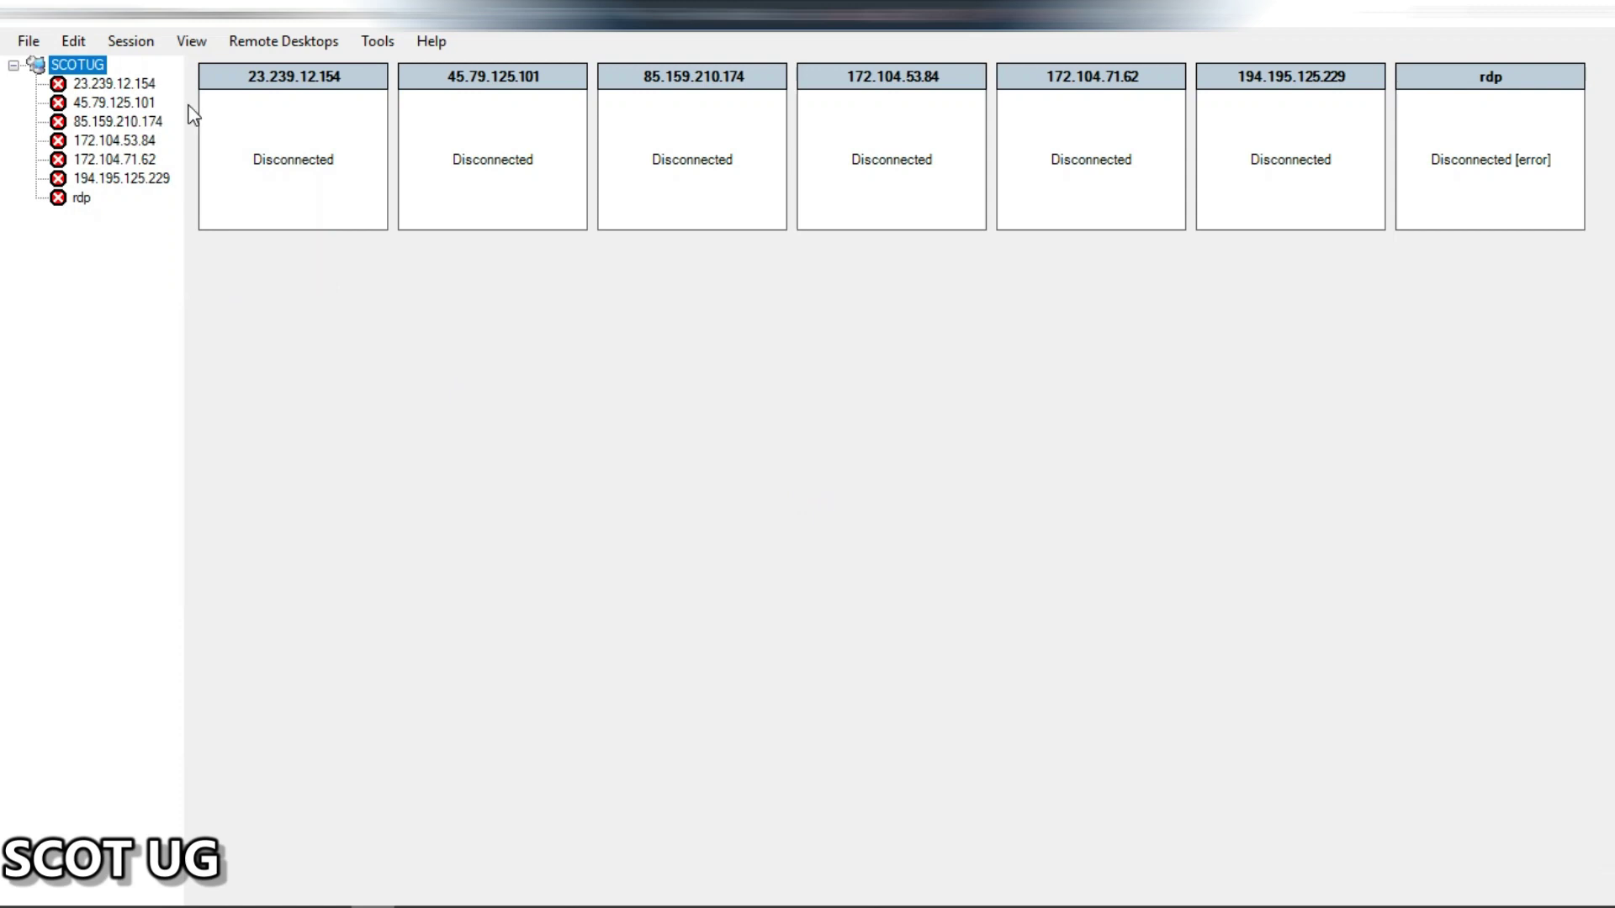
left_click(73, 42)
left_click(74, 46)
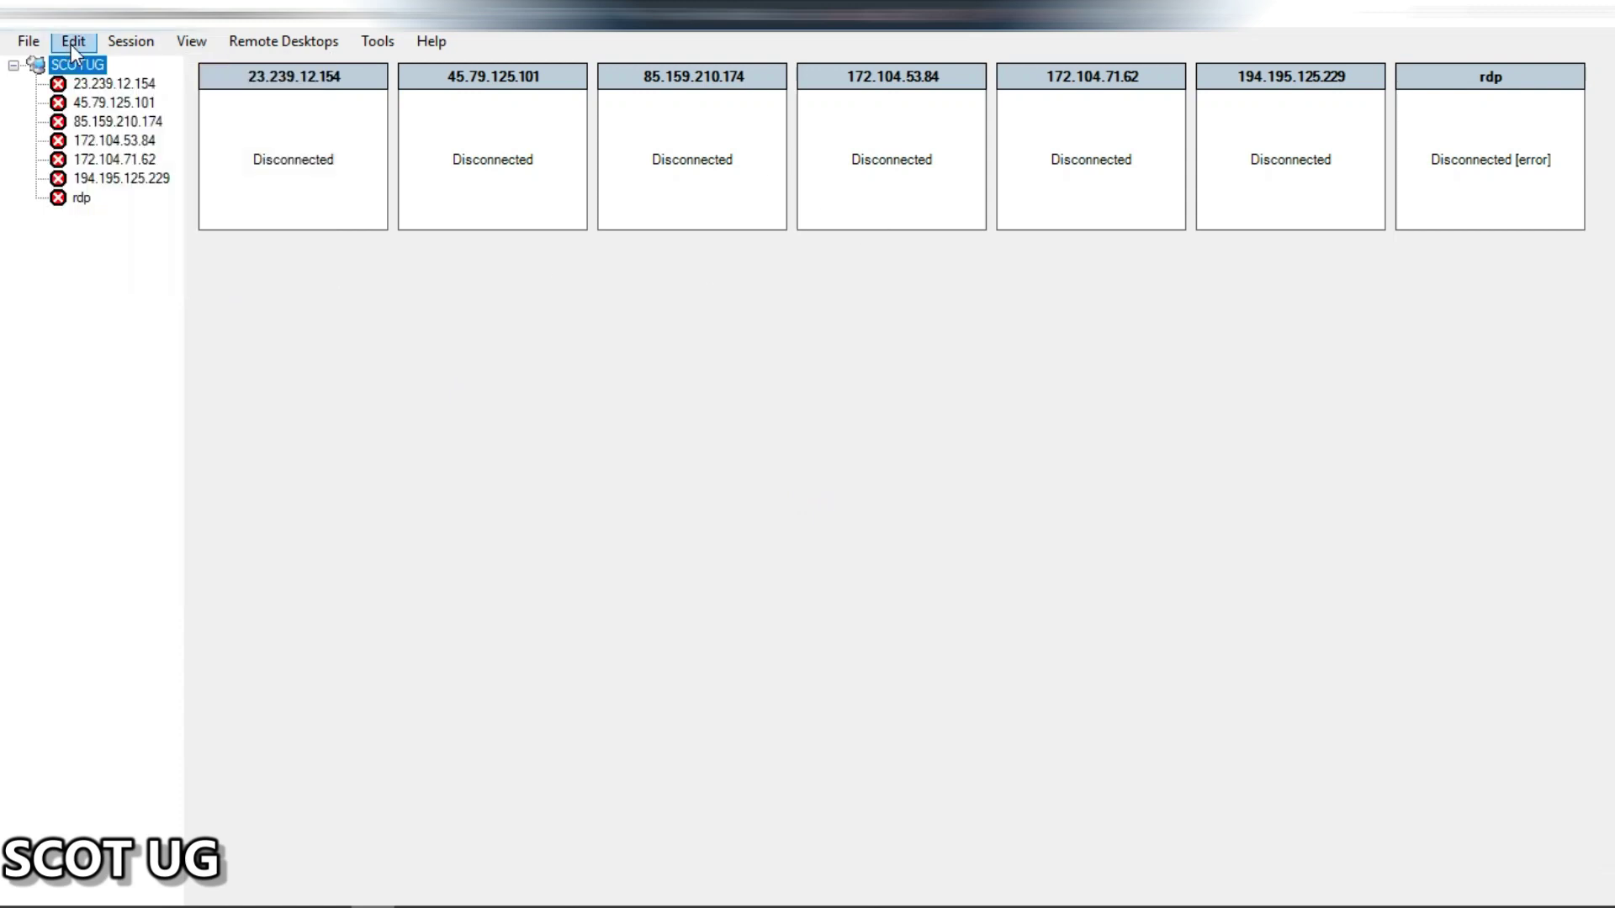
left_click(74, 43)
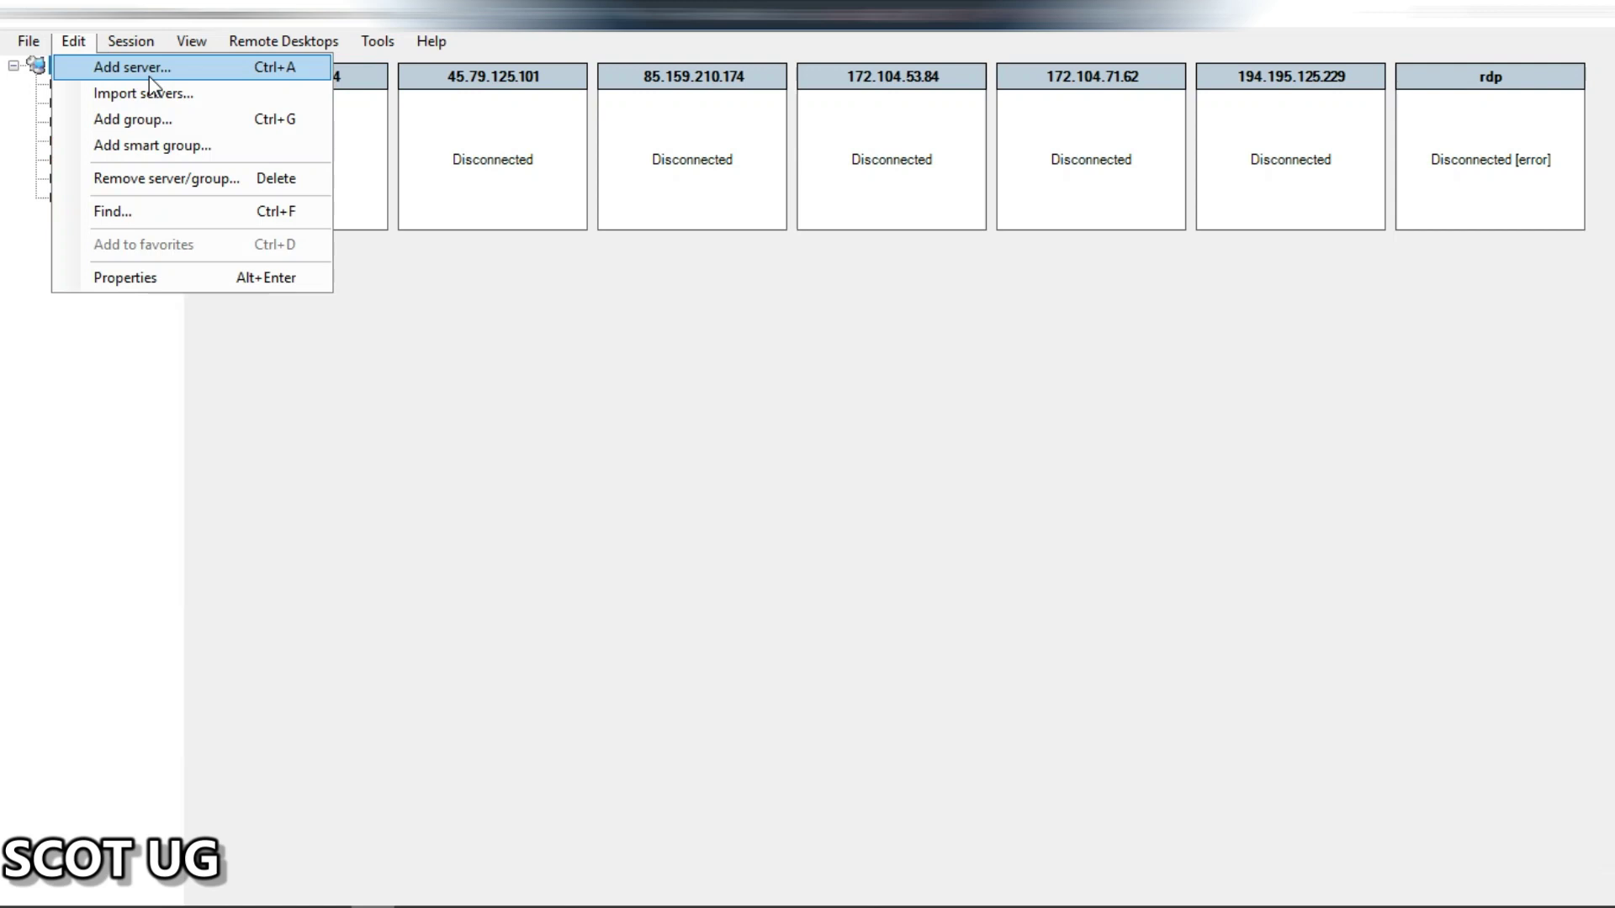
left_click(689, 390)
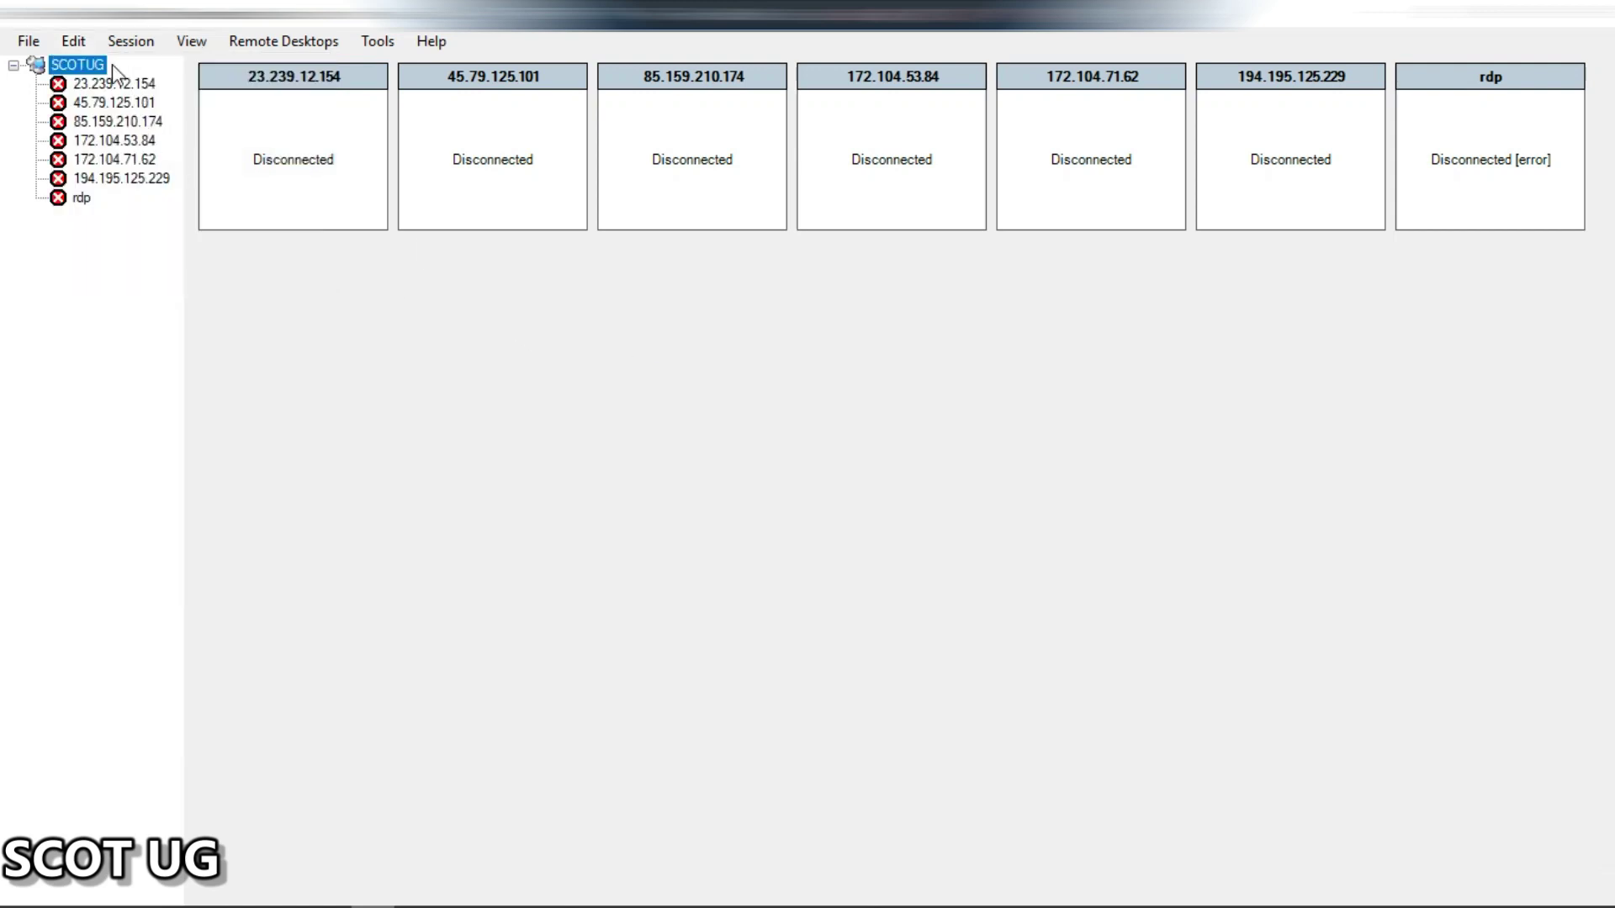
left_click(79, 39)
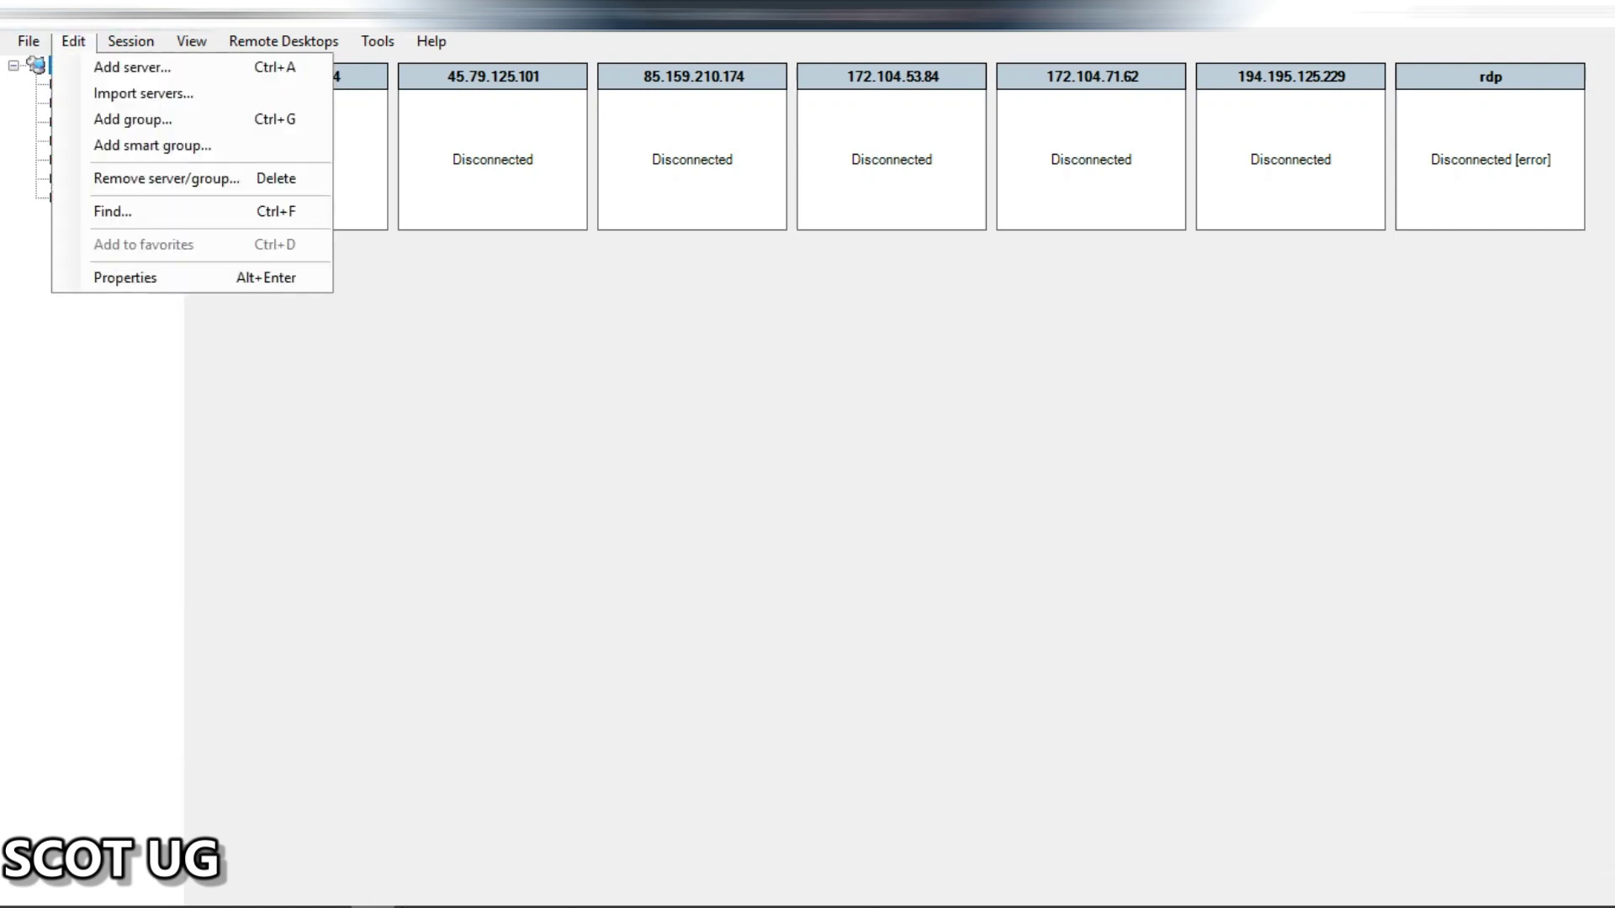
mouse_move(402, 899)
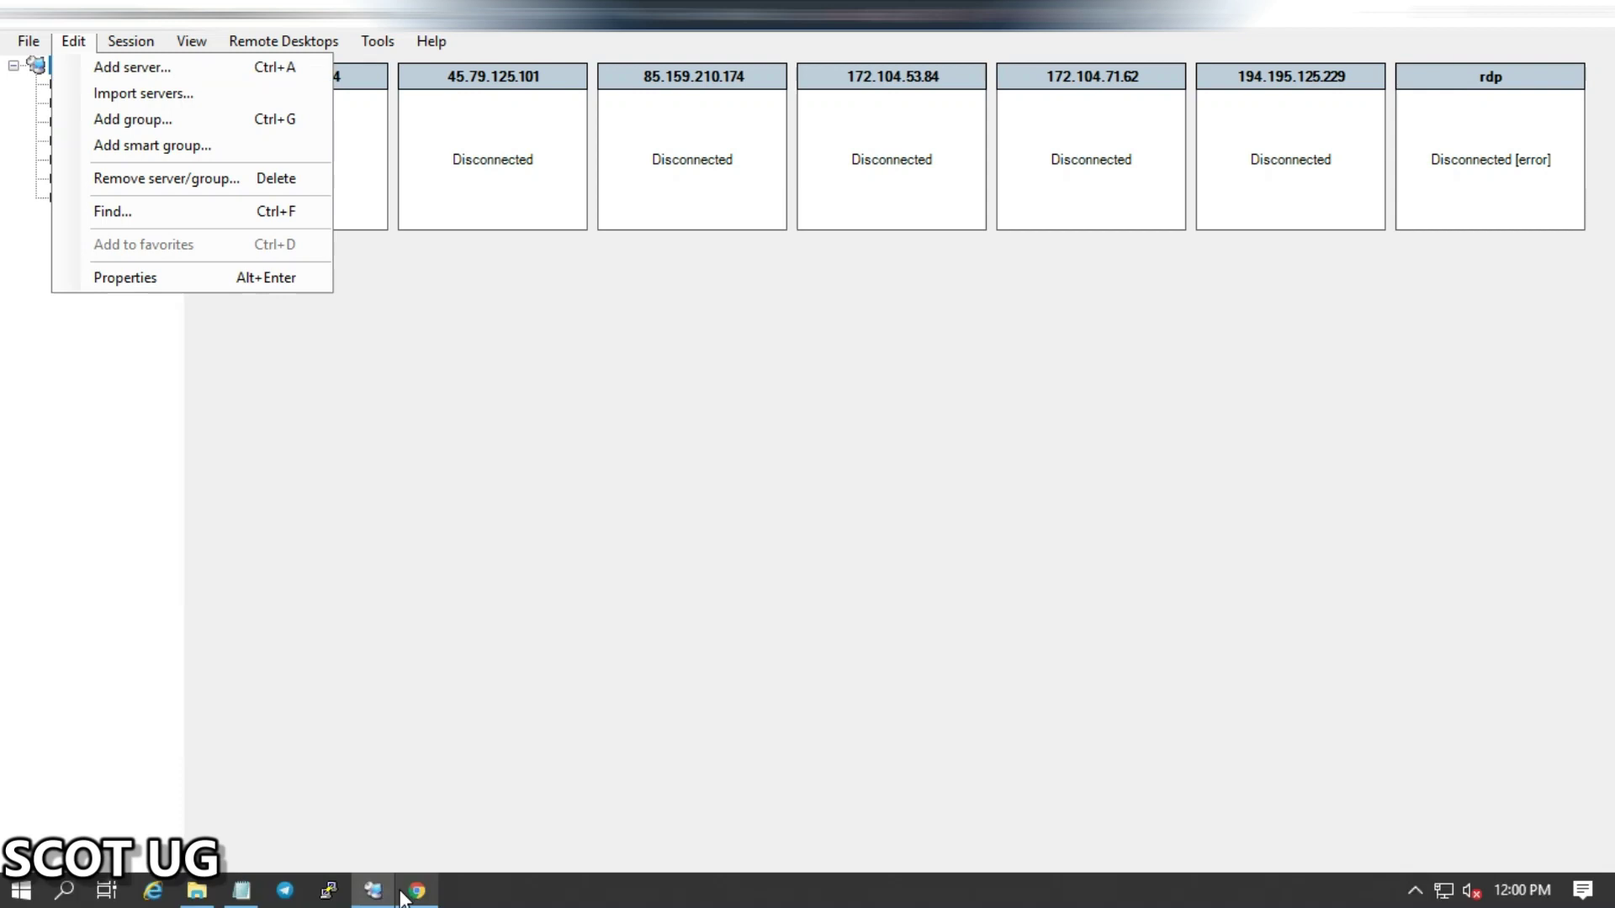
Review the six server IP addresses in the serverssddd Notepad file, then close it.
left_click(242, 891)
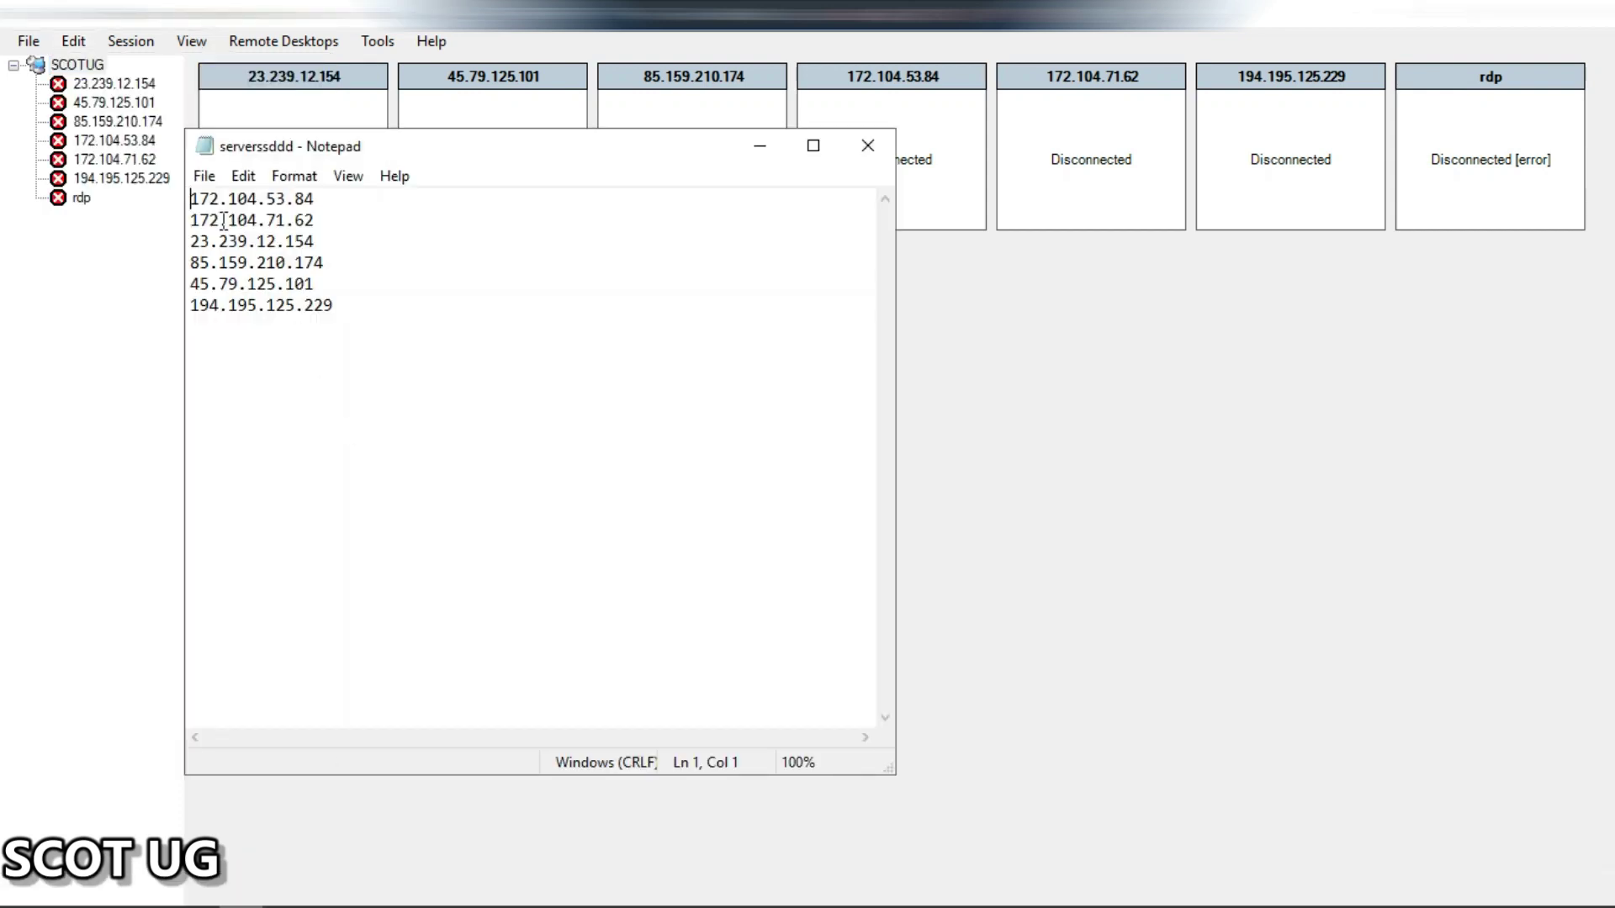
left_click_drag(196, 207, 403, 308)
left_click(775, 154)
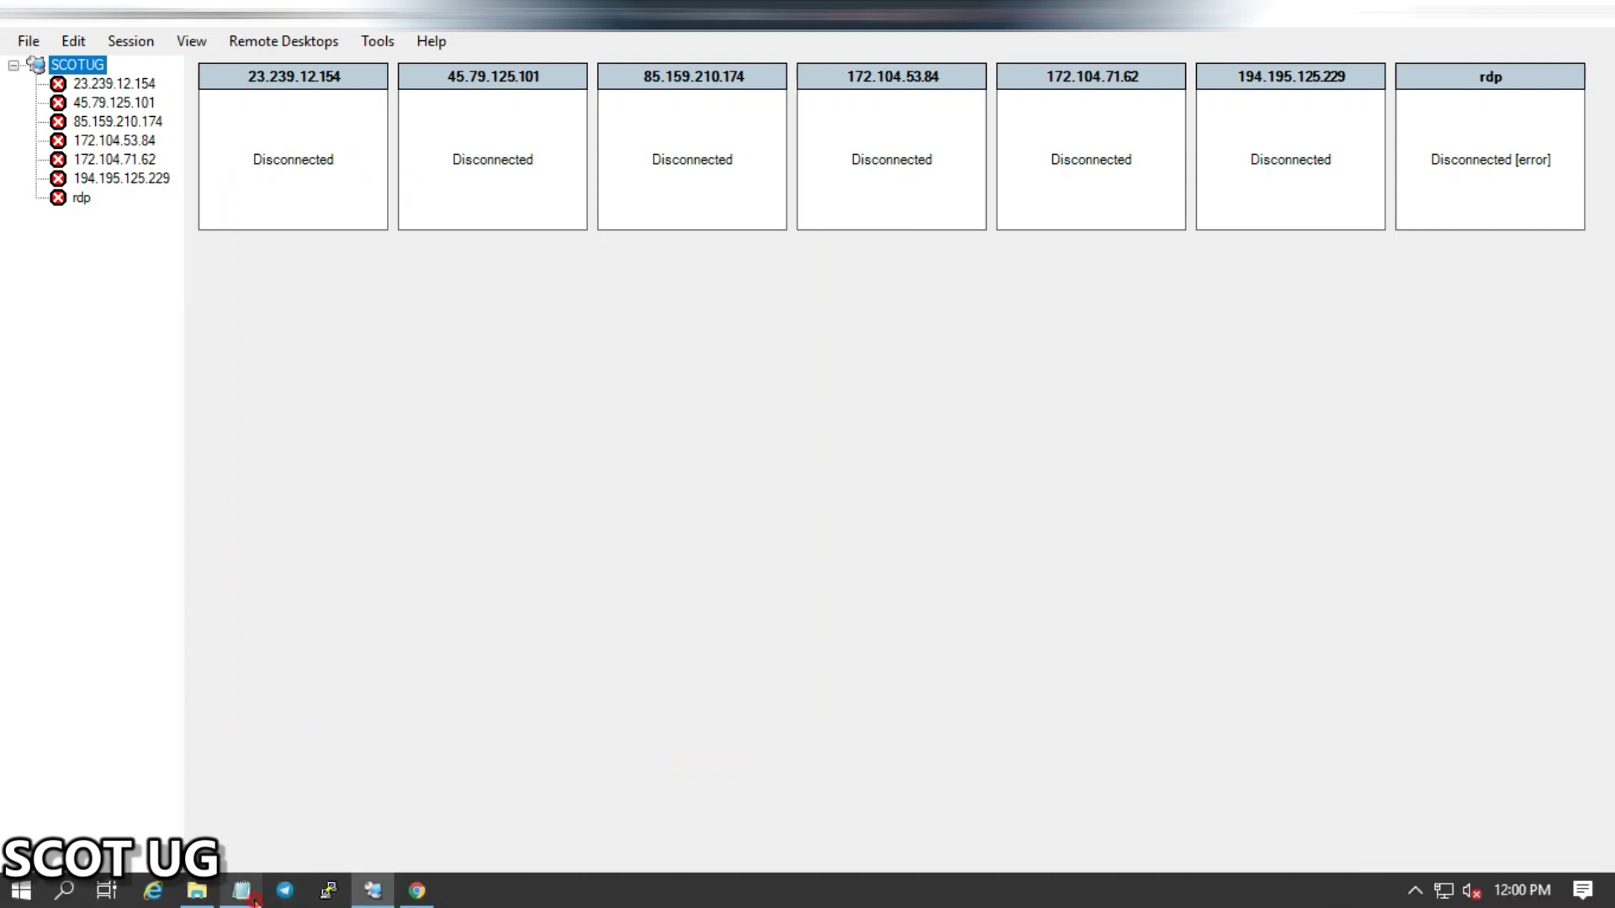
left_click(253, 898)
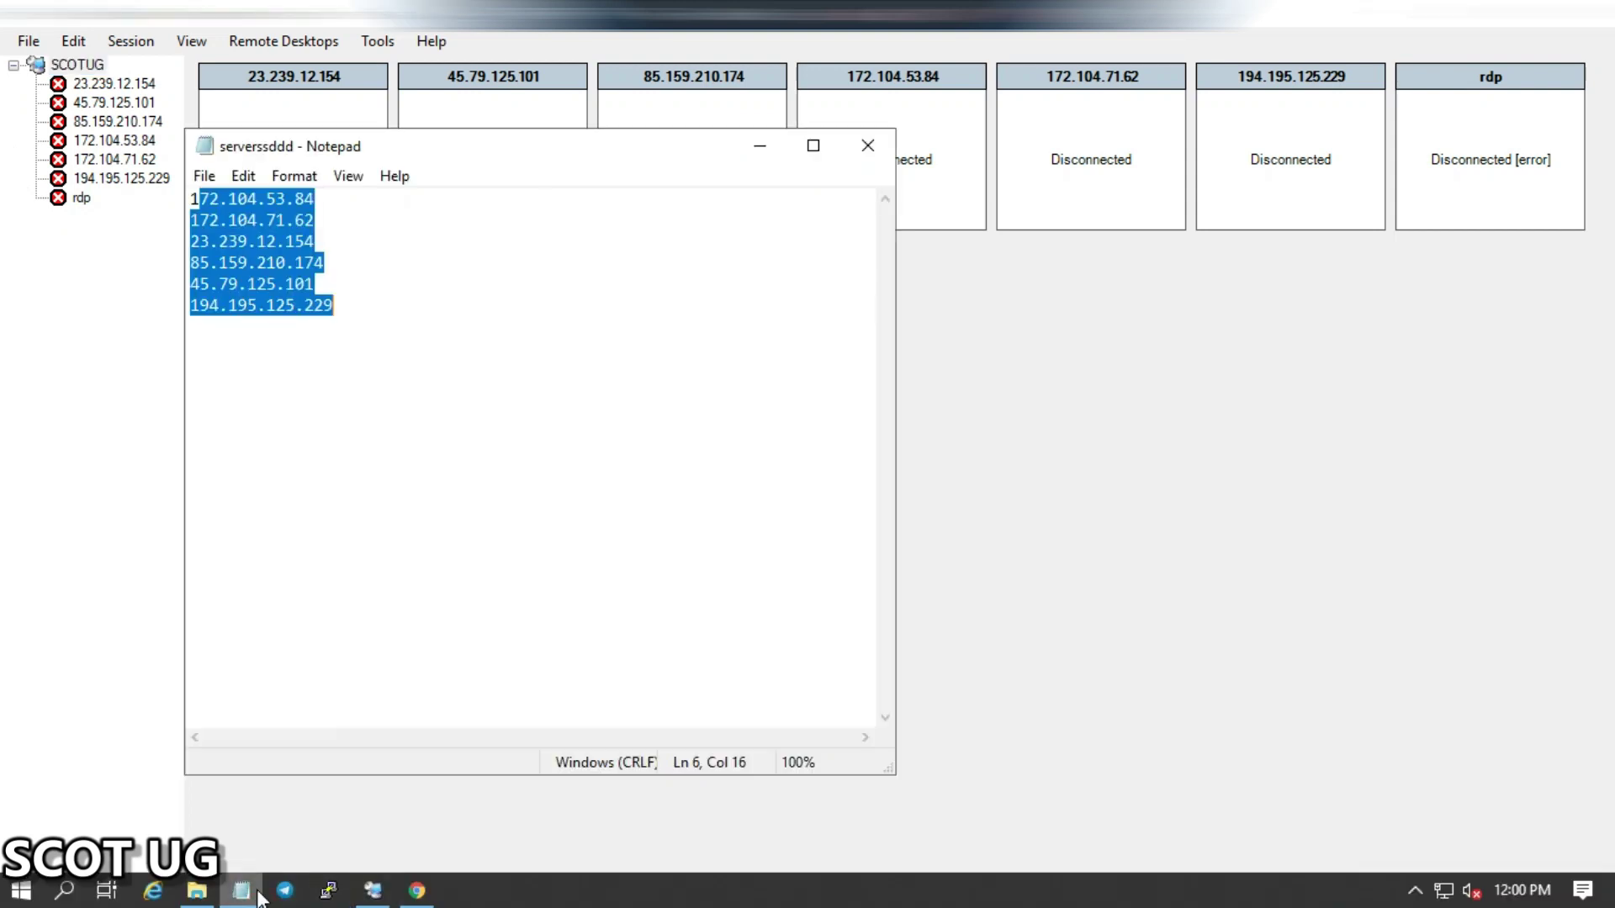
left_click(863, 156)
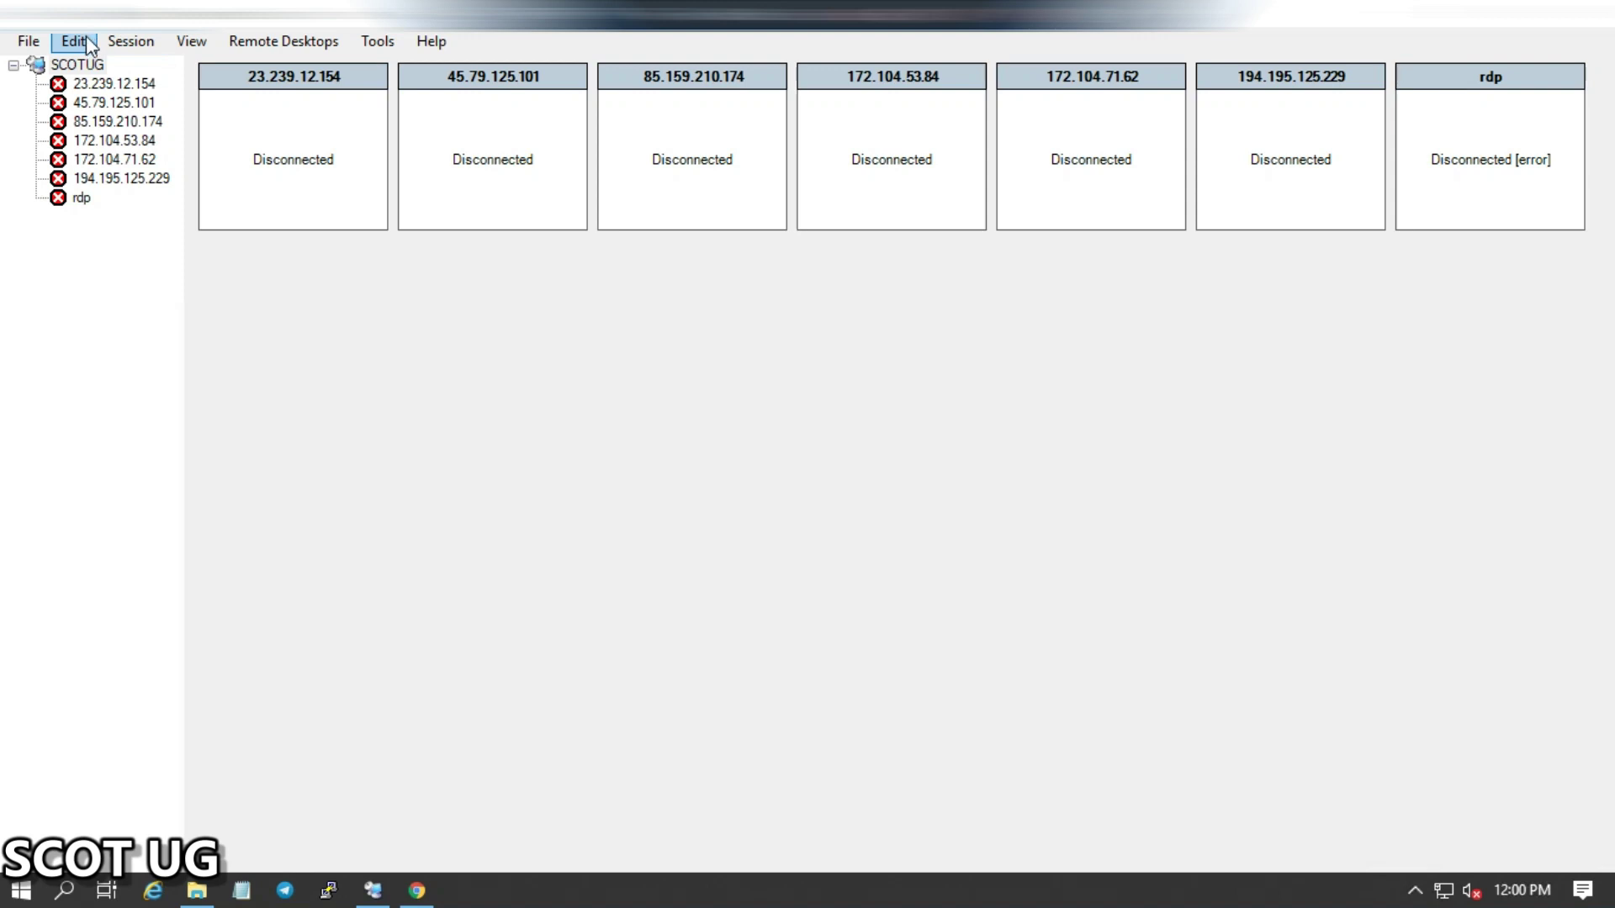
left_click(75, 64)
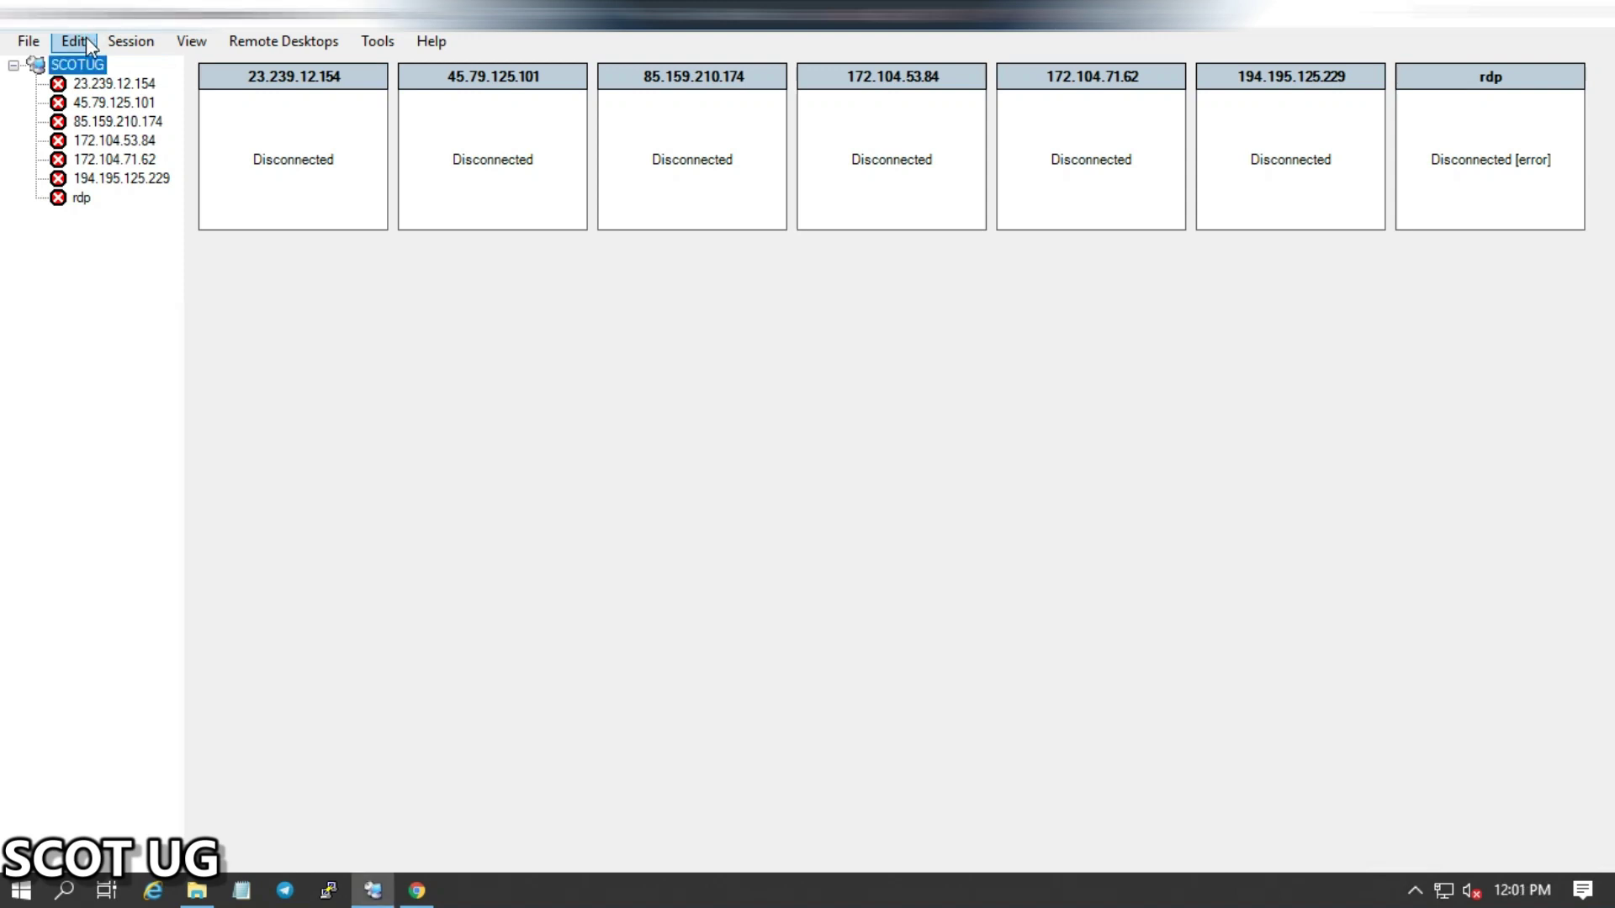
left_click(19, 46)
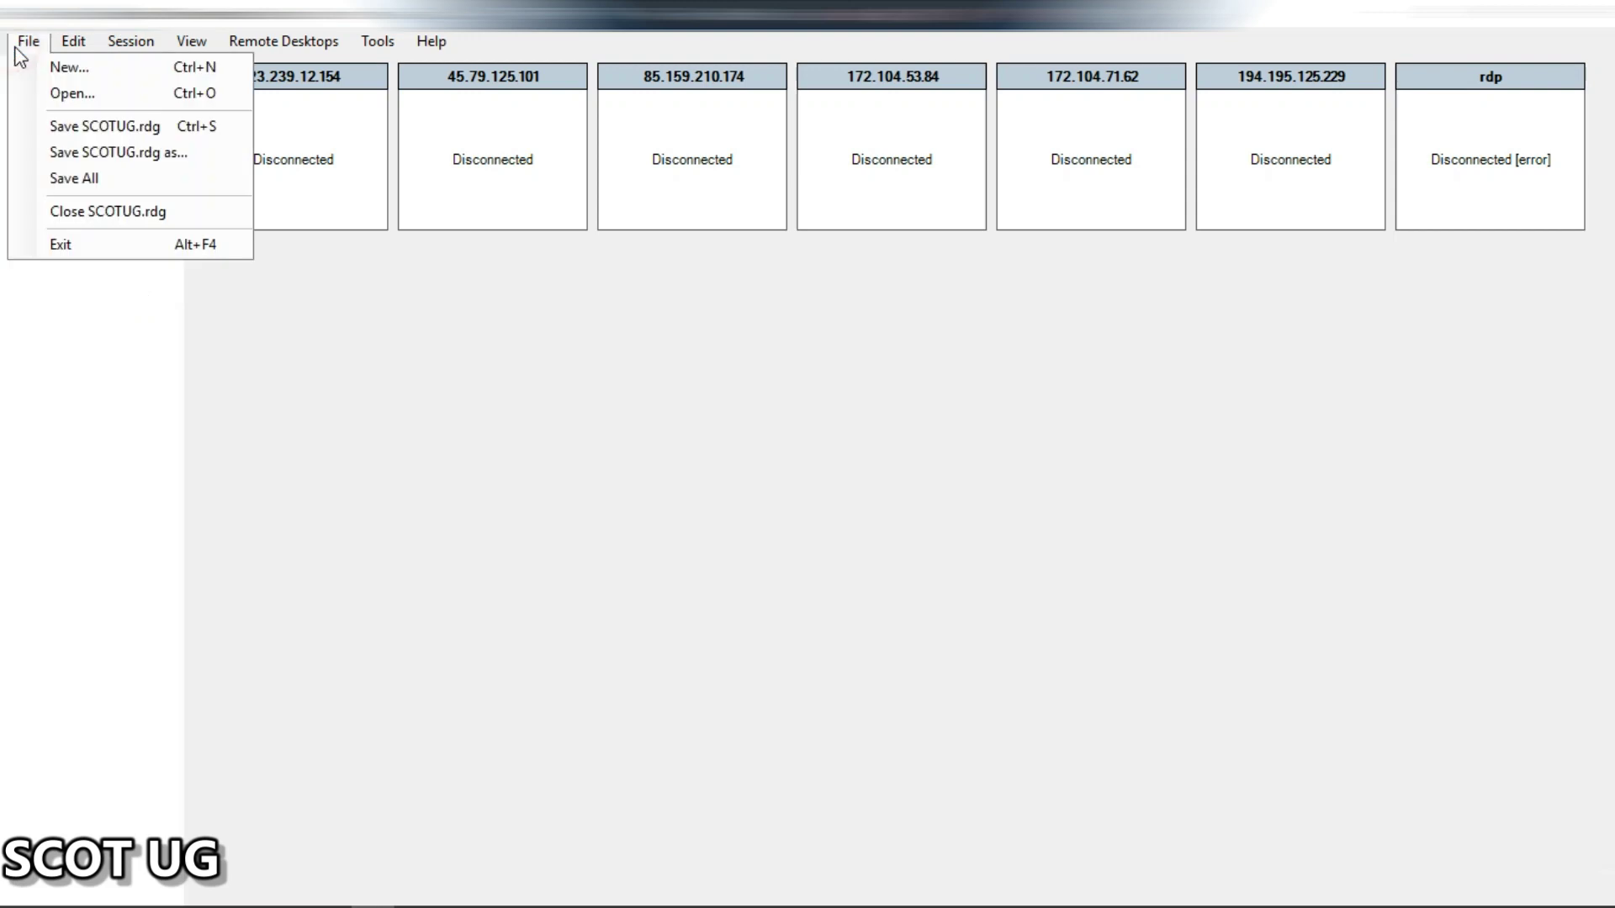
left_click(77, 42)
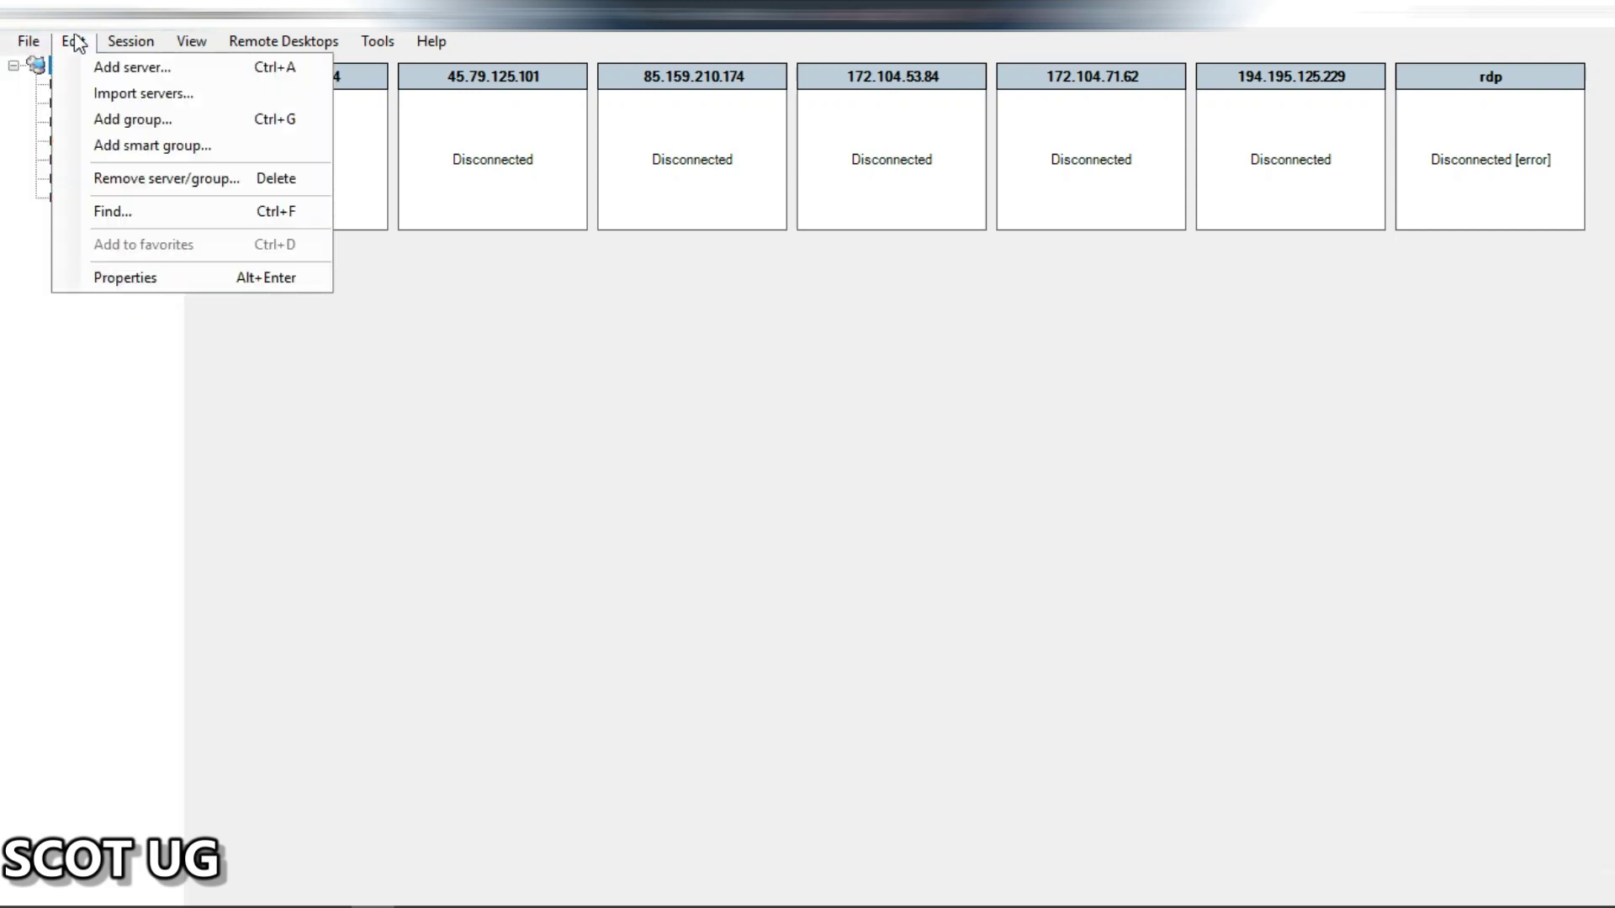
key("Right")
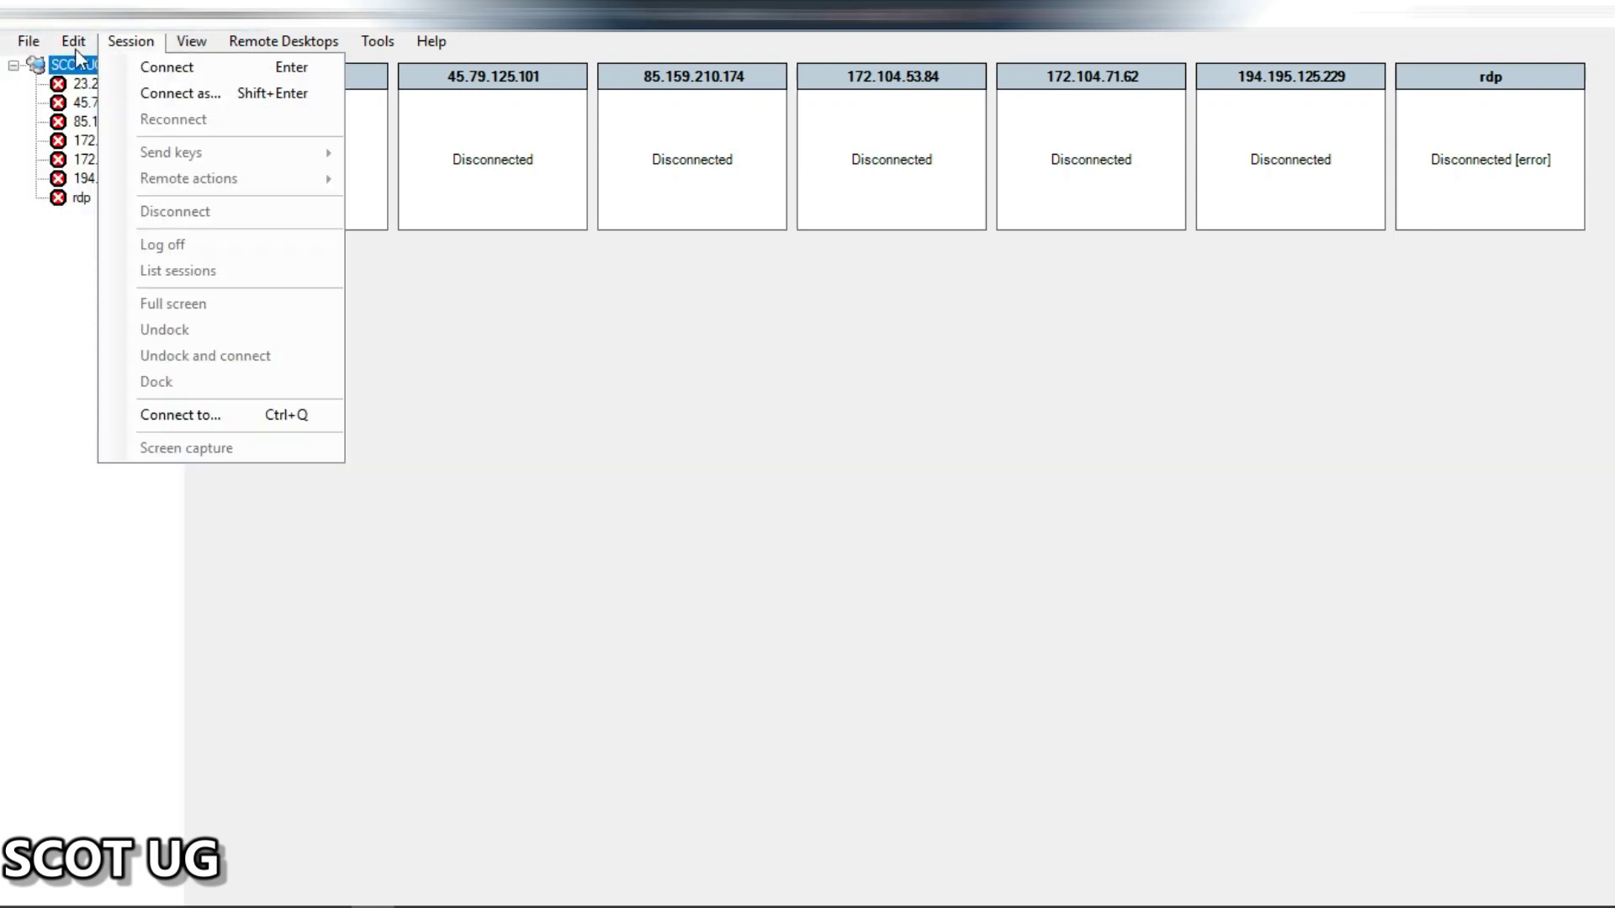
left_click(76, 50)
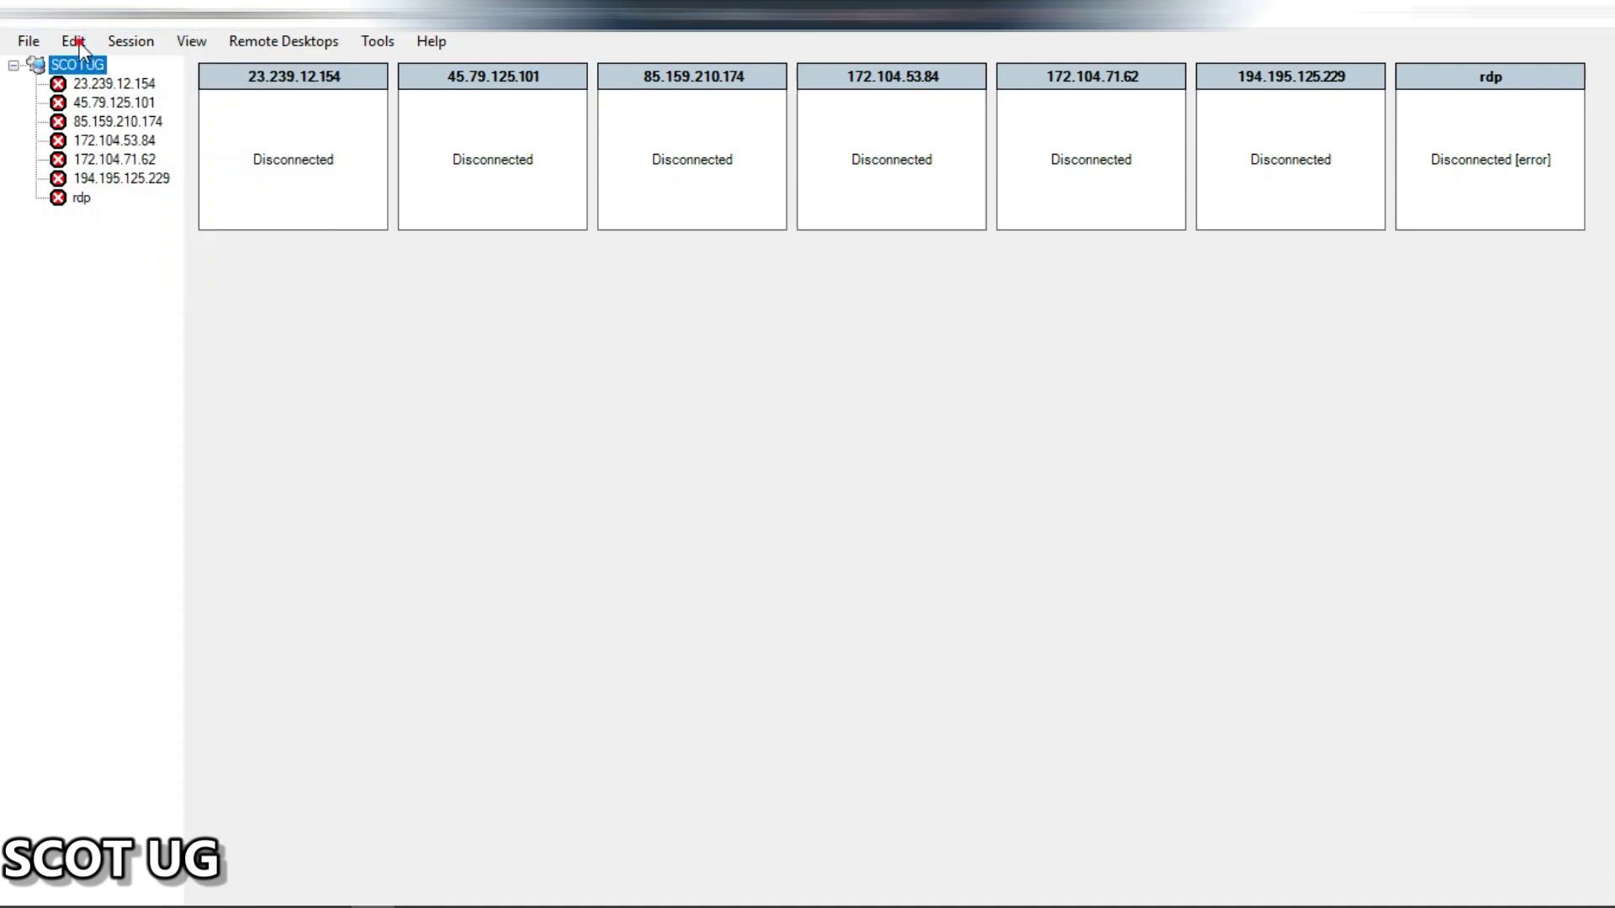
left_click(77, 46)
left_click(105, 97)
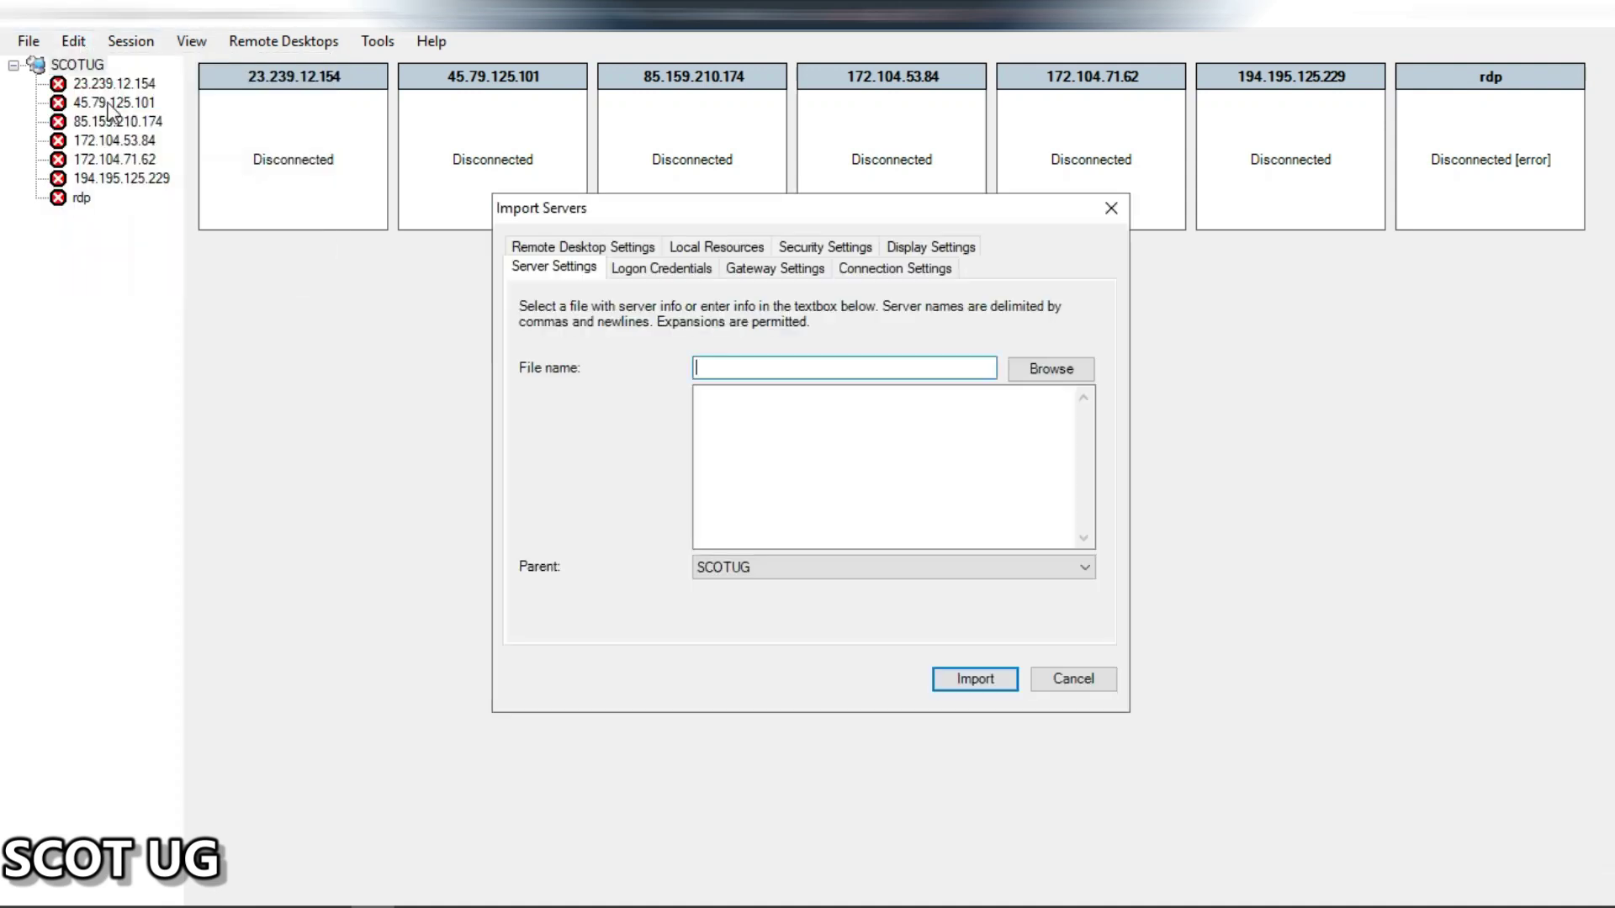
left_click(1051, 369)
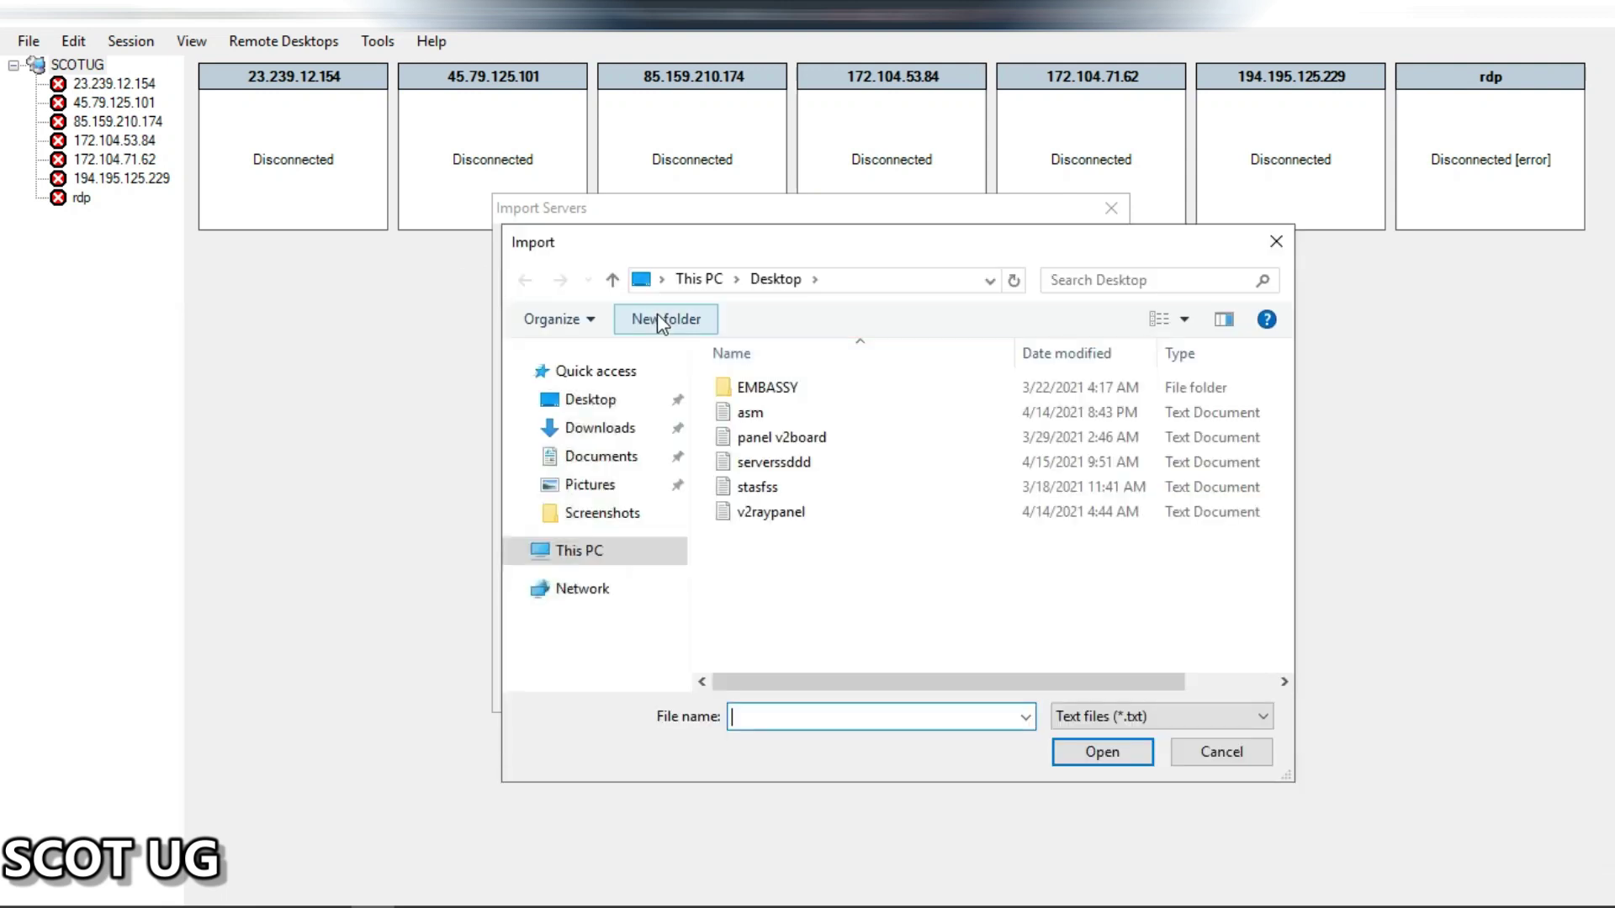
left_click(795, 468)
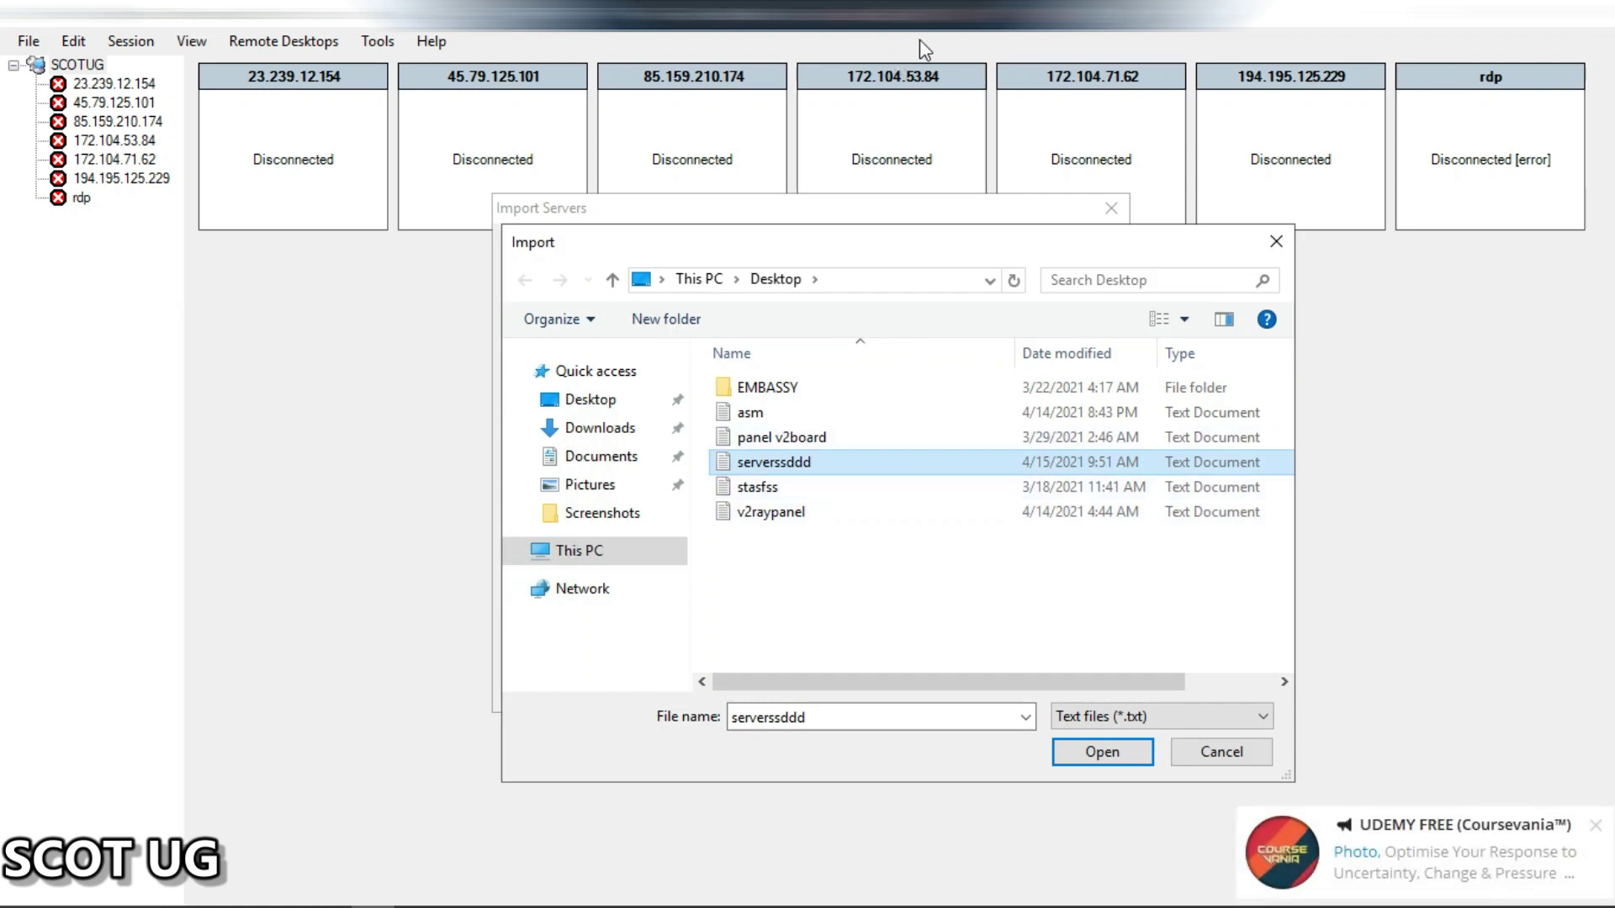
left_click(1242, 754)
left_click(1515, 495)
left_click(1198, 766)
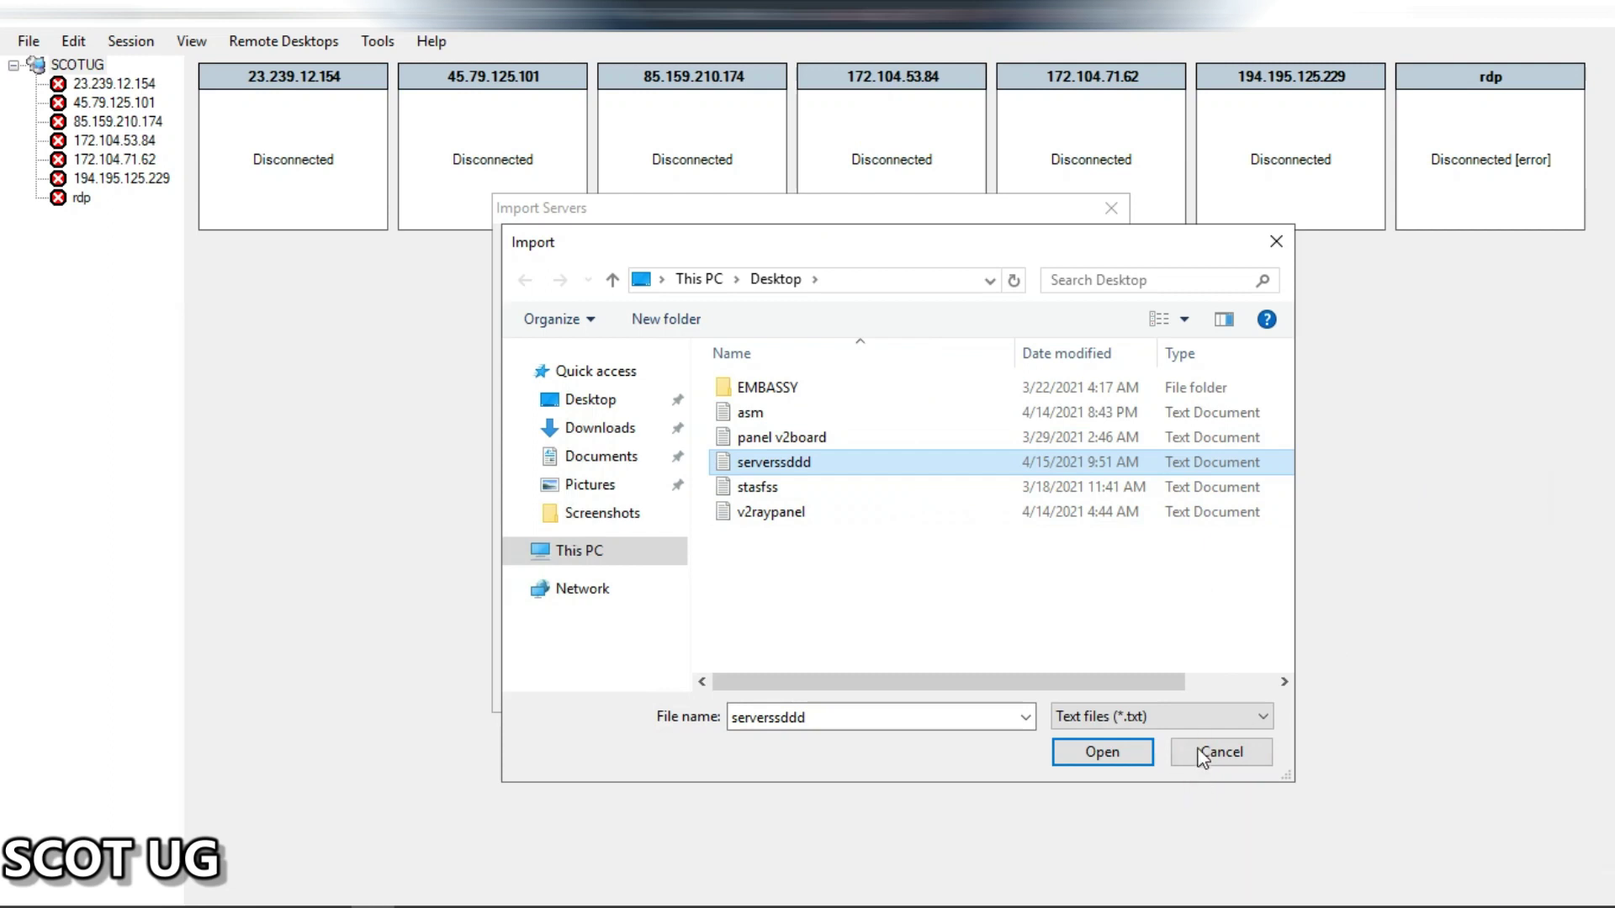
left_click(1201, 756)
left_click(1060, 683)
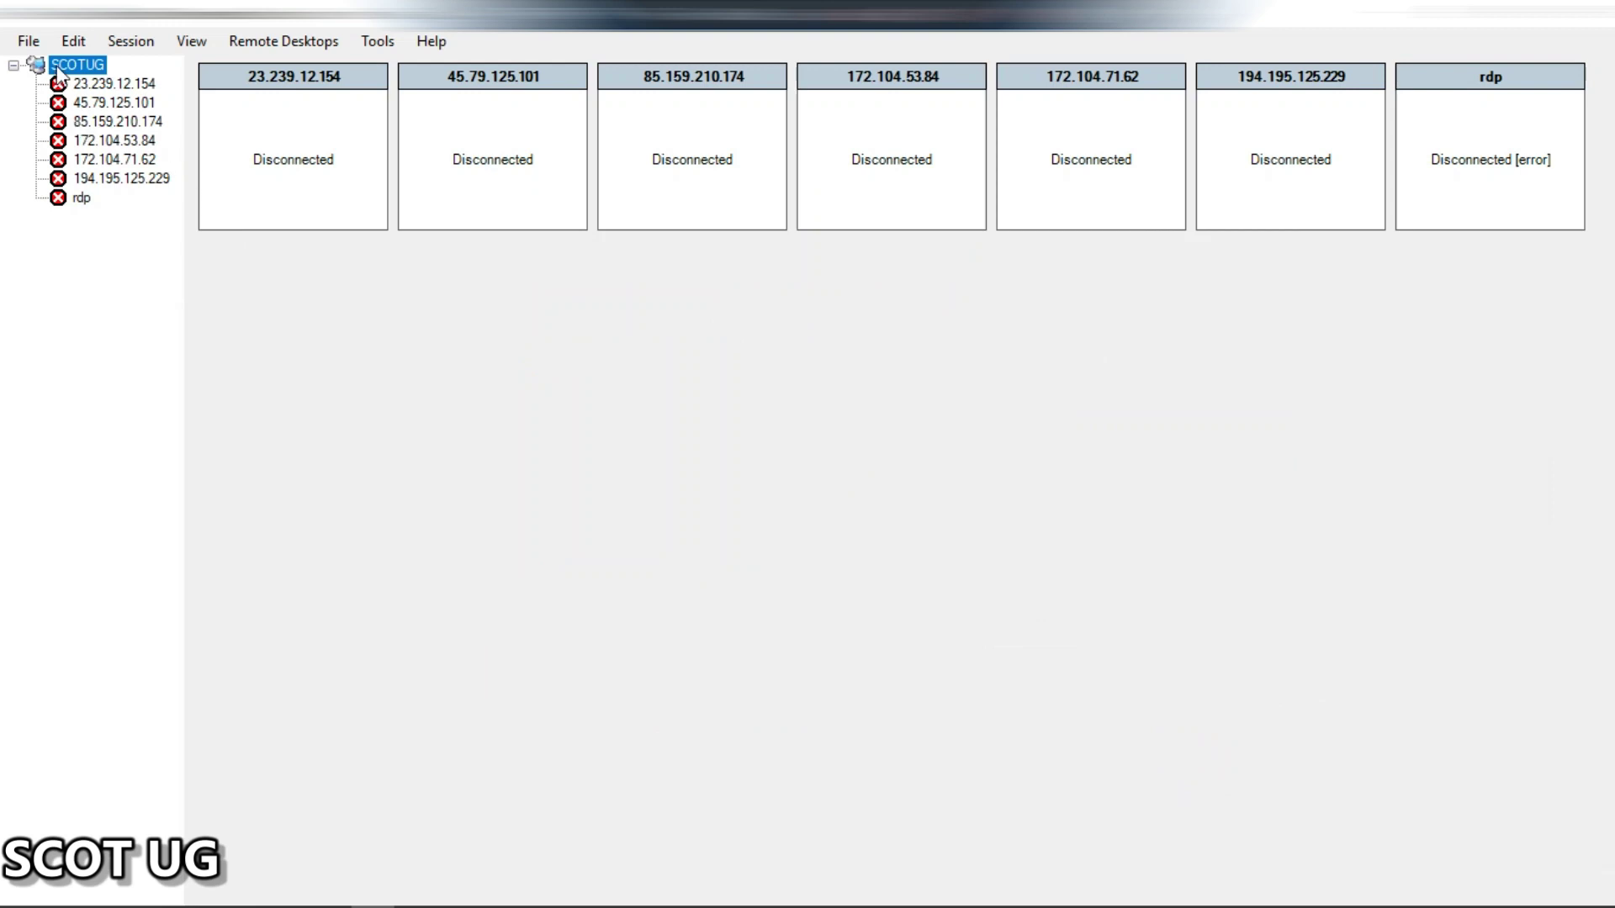
right_click(81, 67)
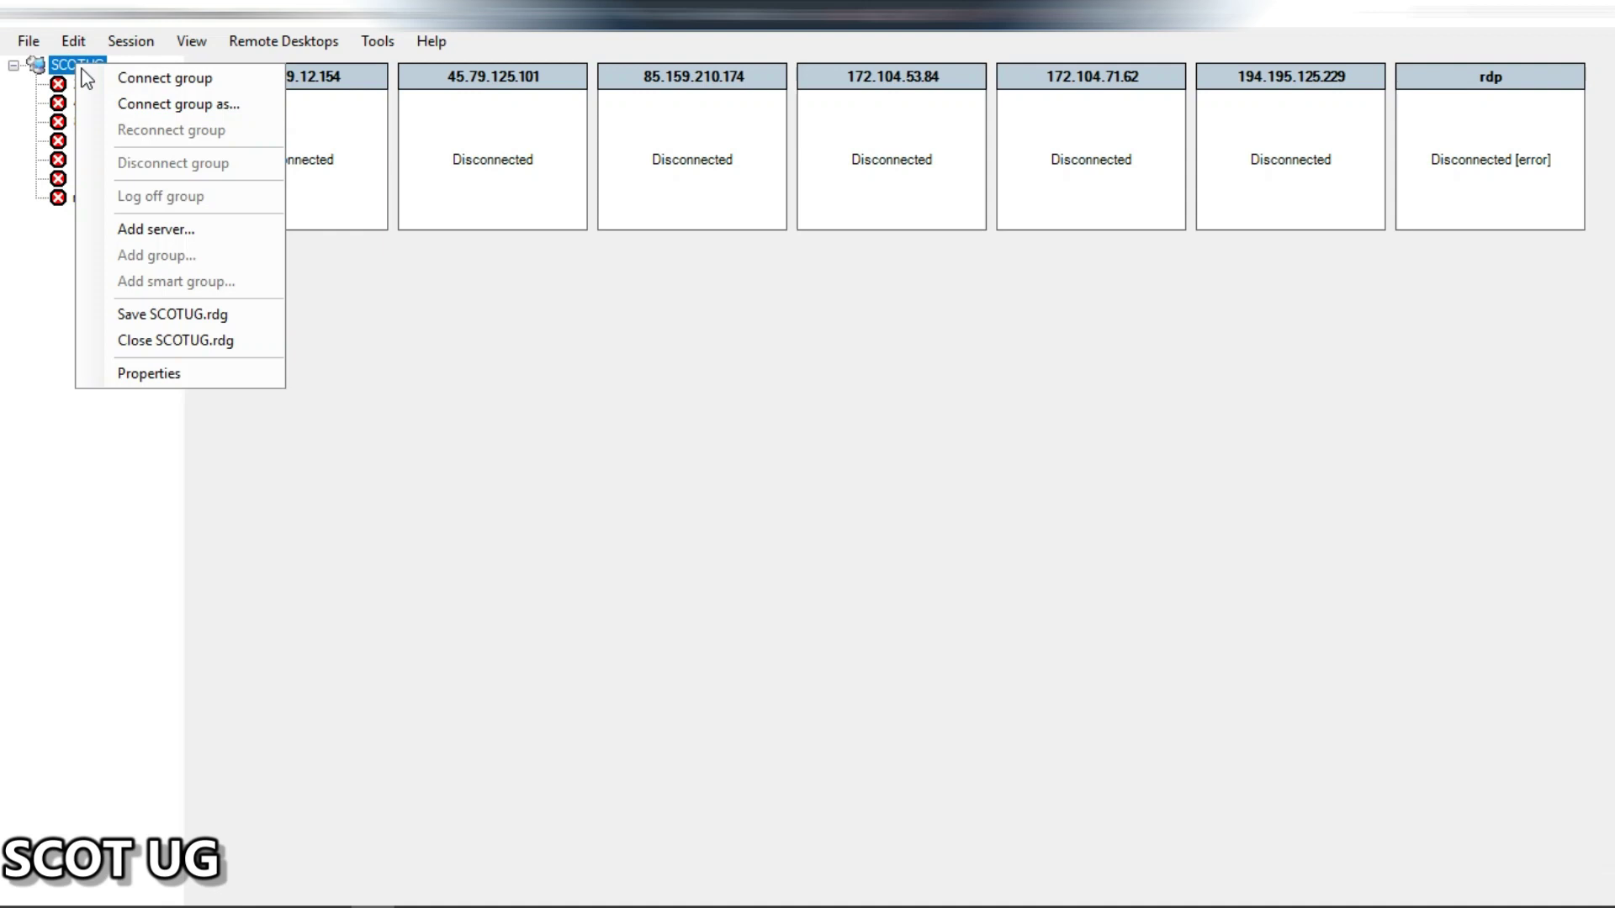
left_click(200, 376)
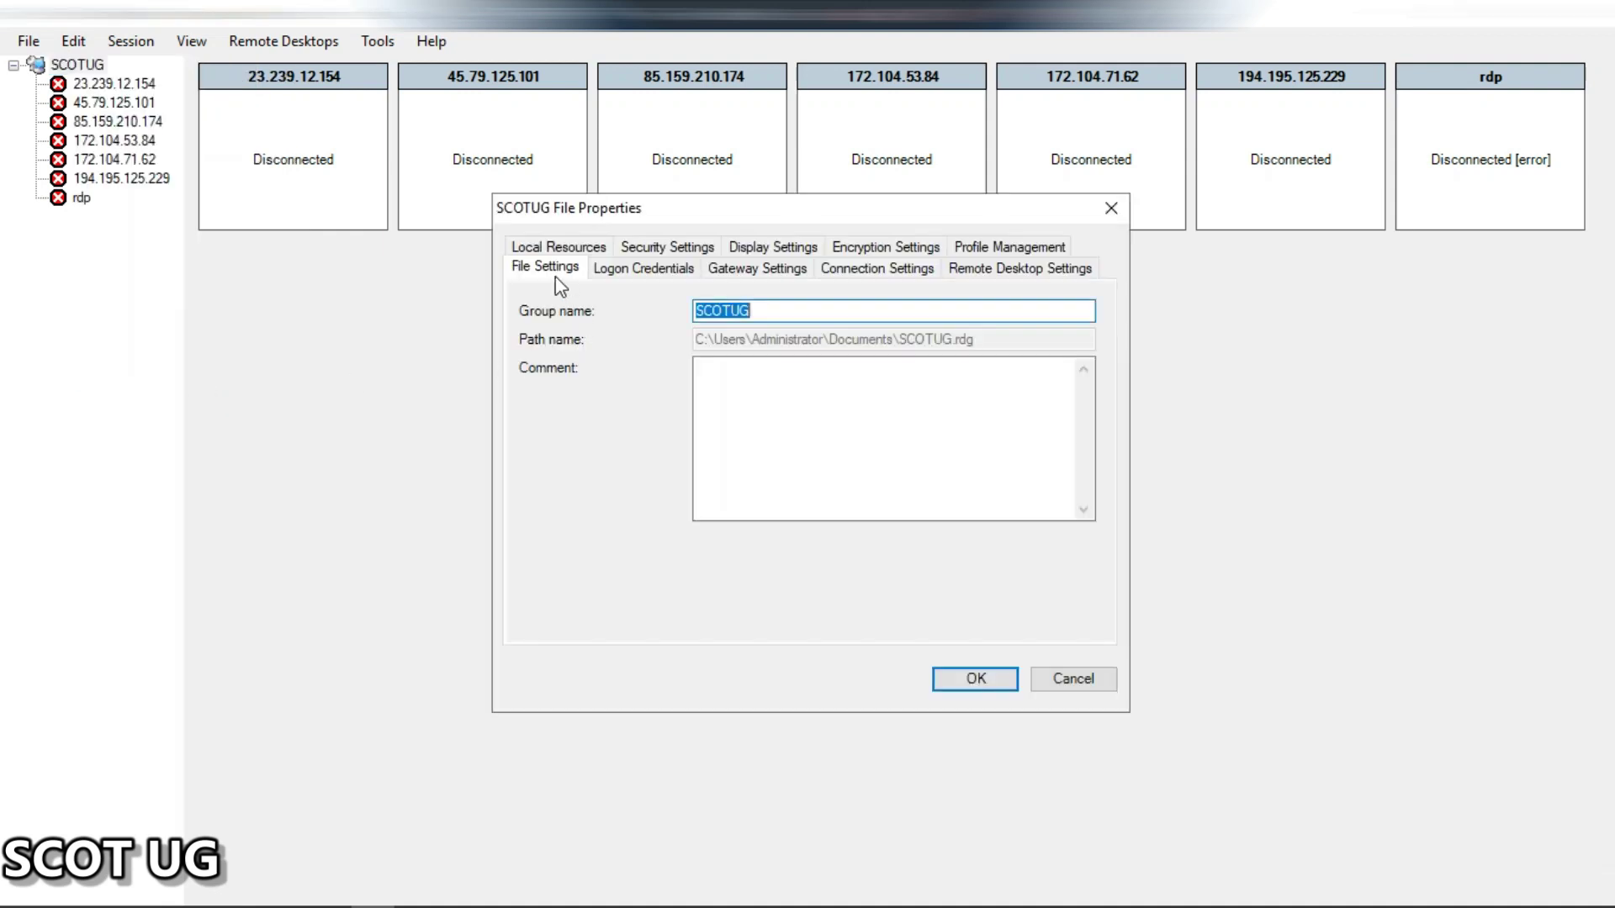
left_click(644, 270)
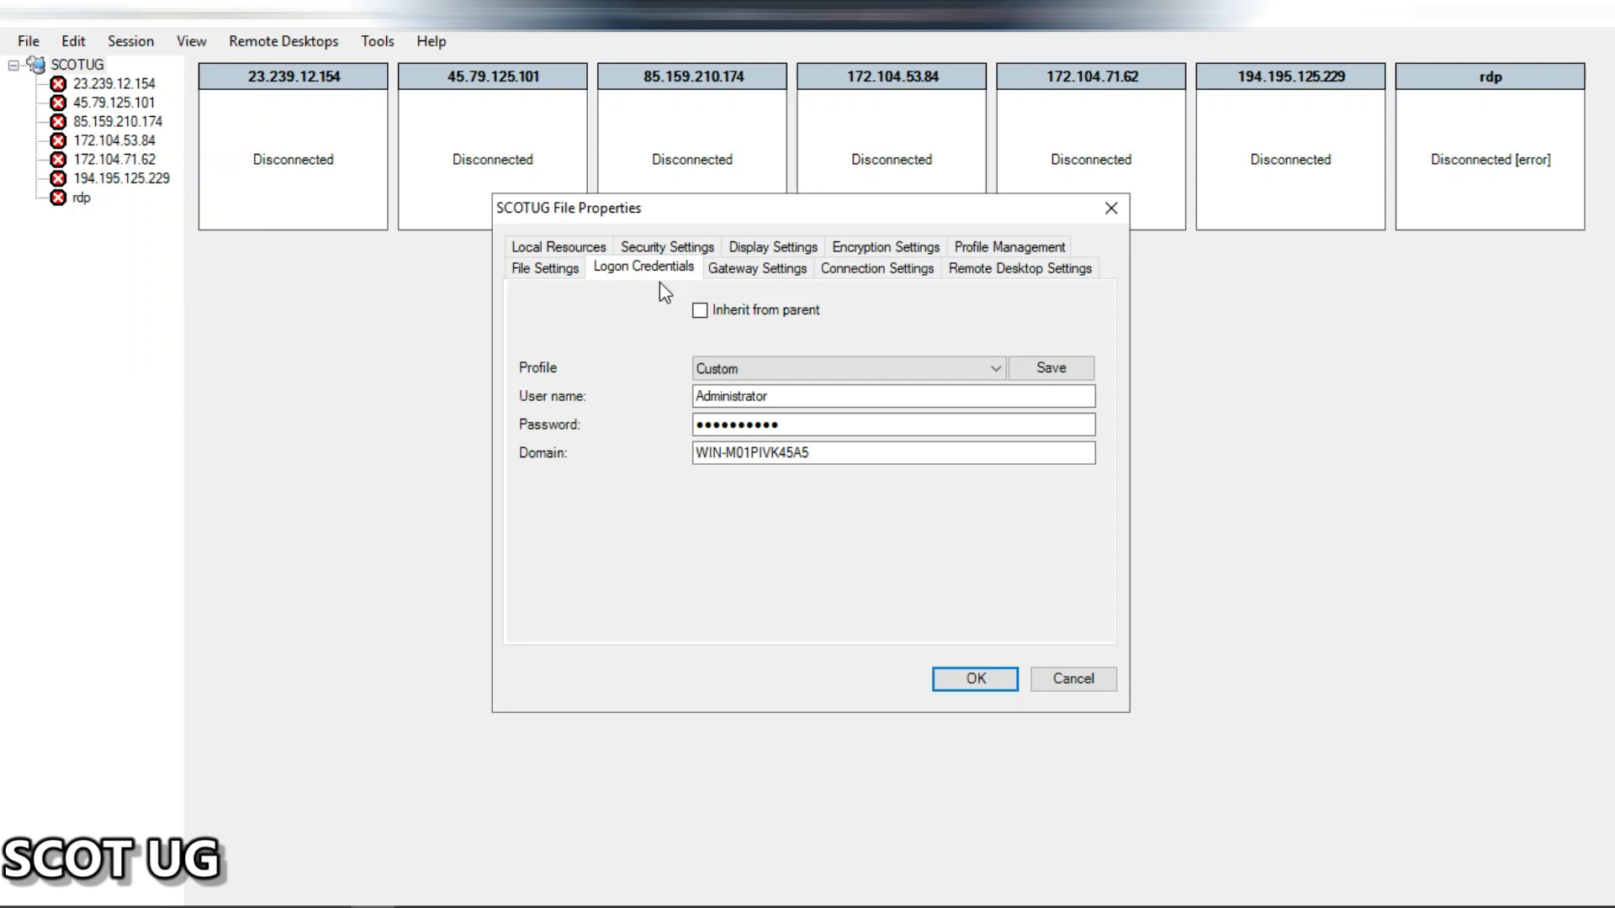
left_click(790, 420)
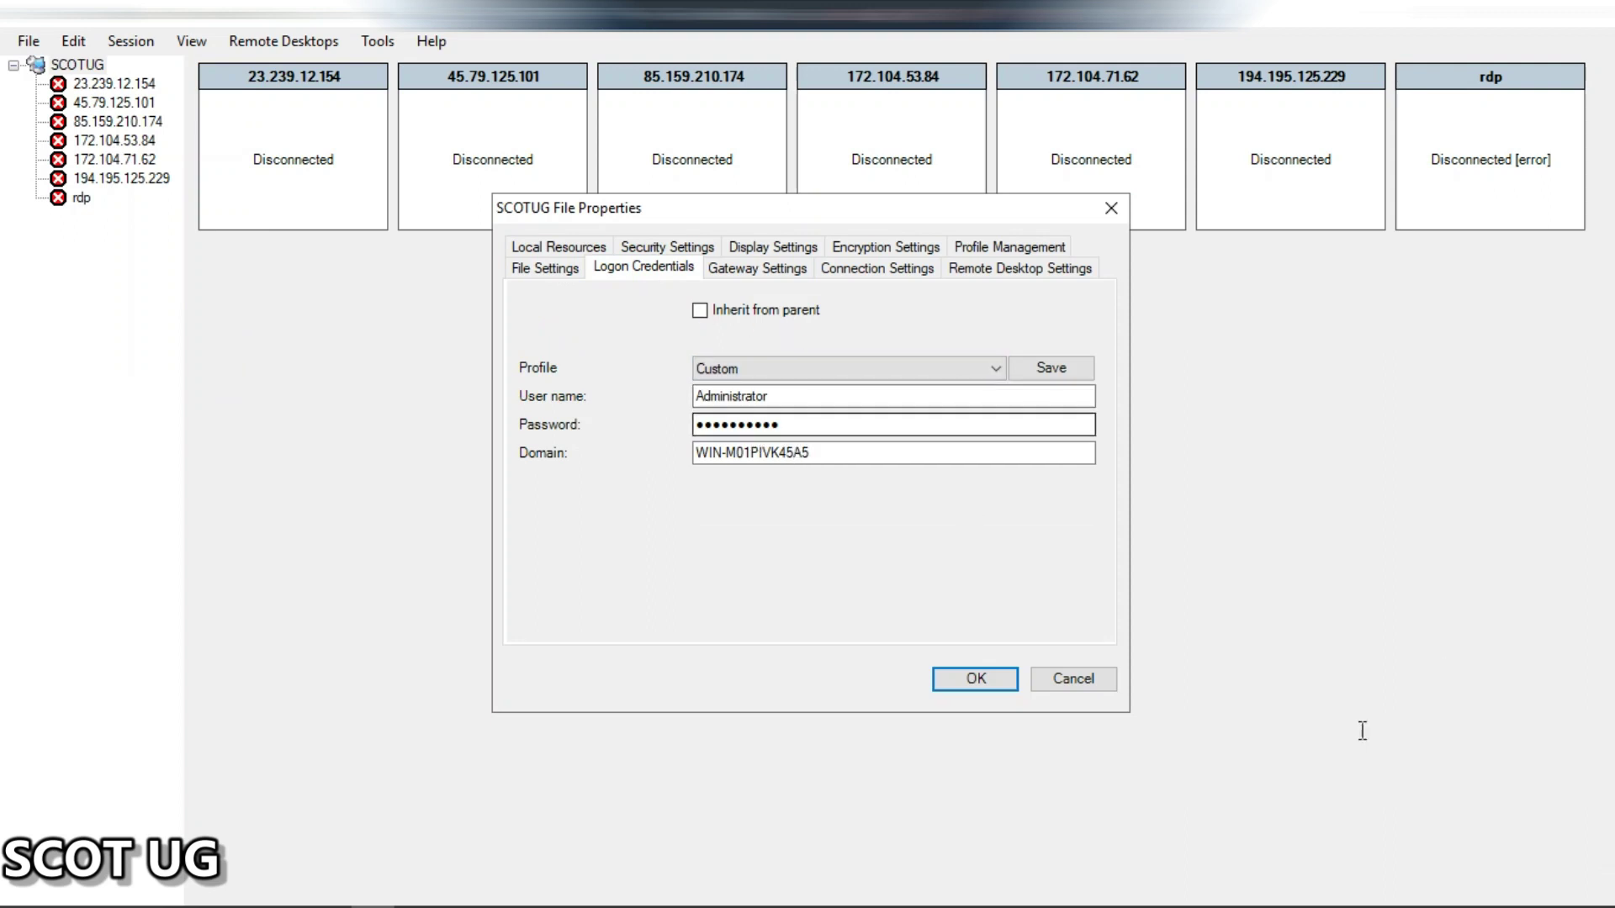
Close the group properties unchanged and connect all servers in the SCOTUG group.
left_click(1051, 679)
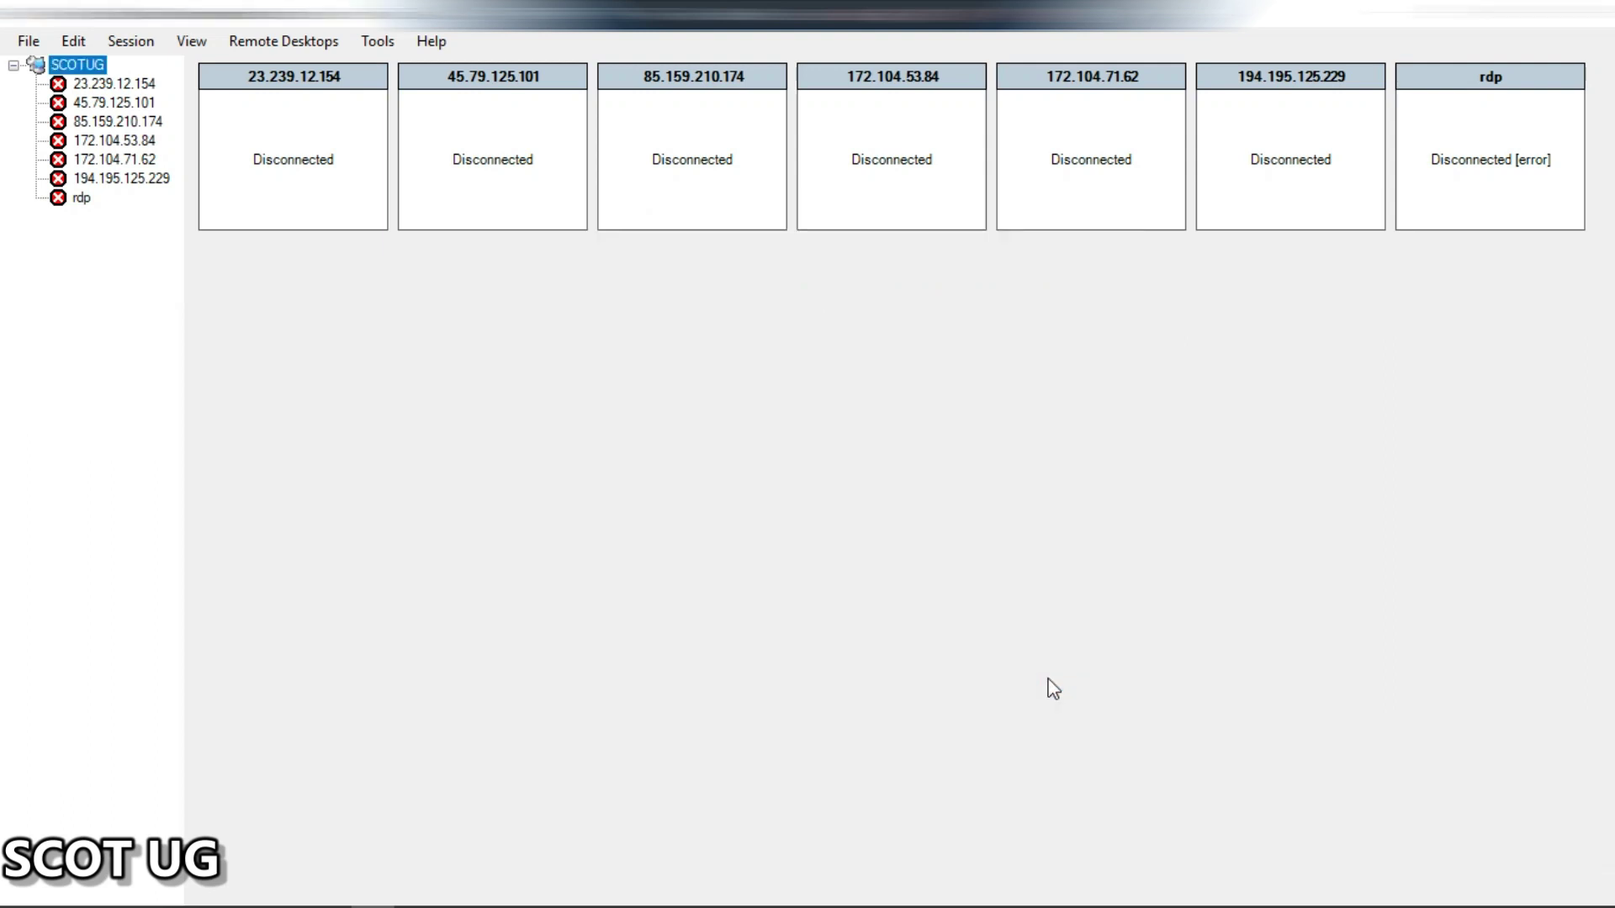
right_click(68, 67)
left_click(135, 78)
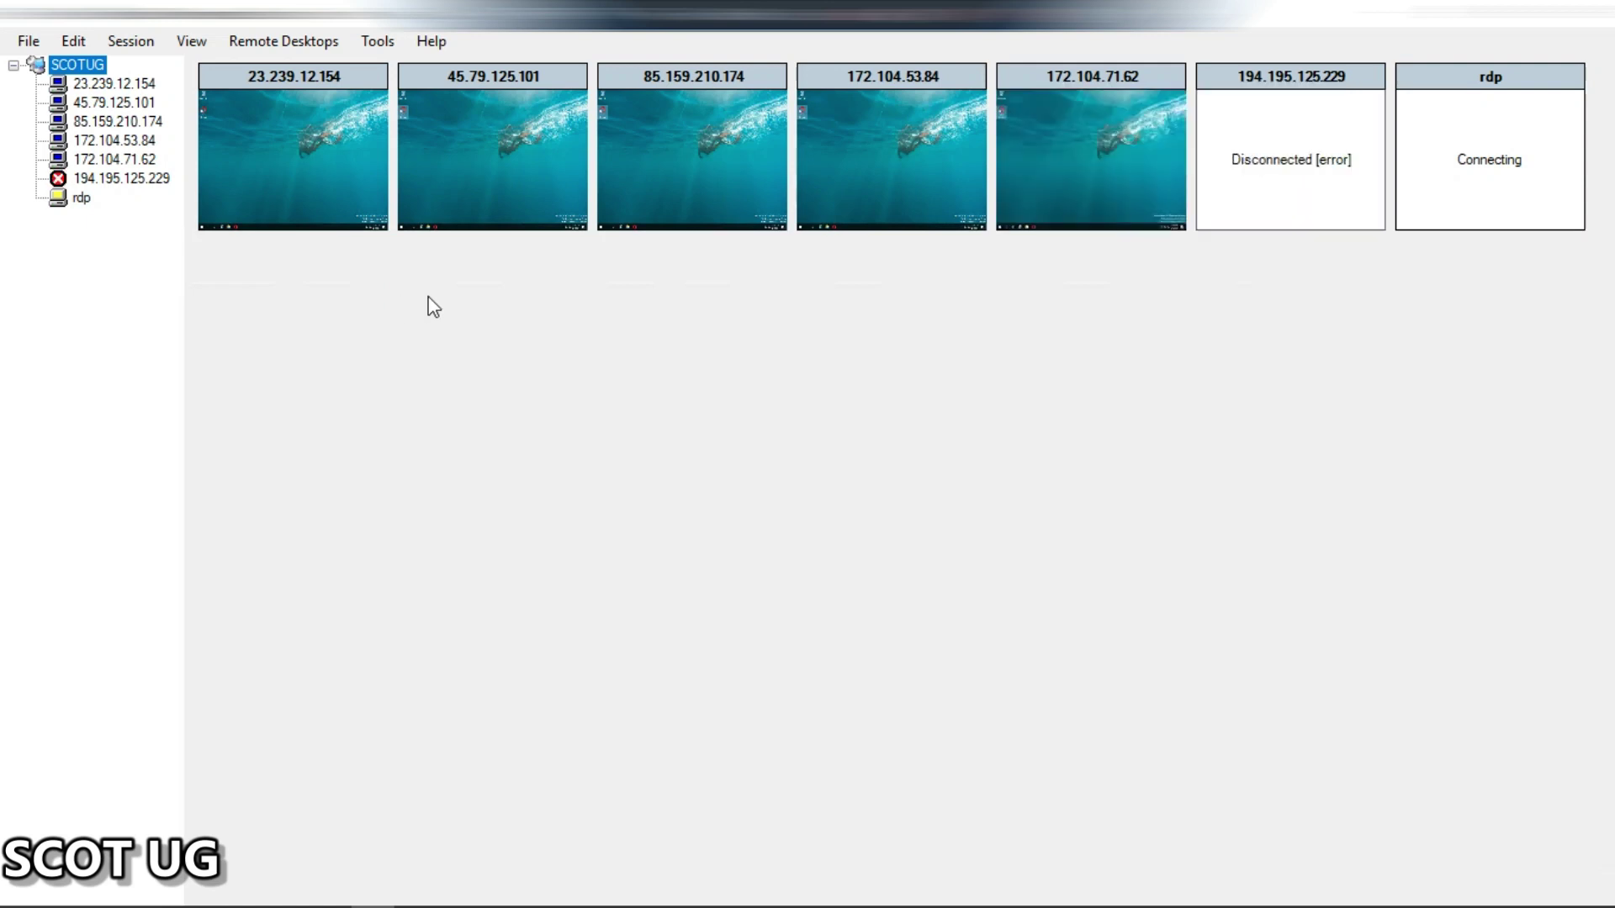
Reconnect server 194.195.125.229, then display the 23.239.12.154 remote desktop full size.
right_click(85, 177)
right_click(88, 185)
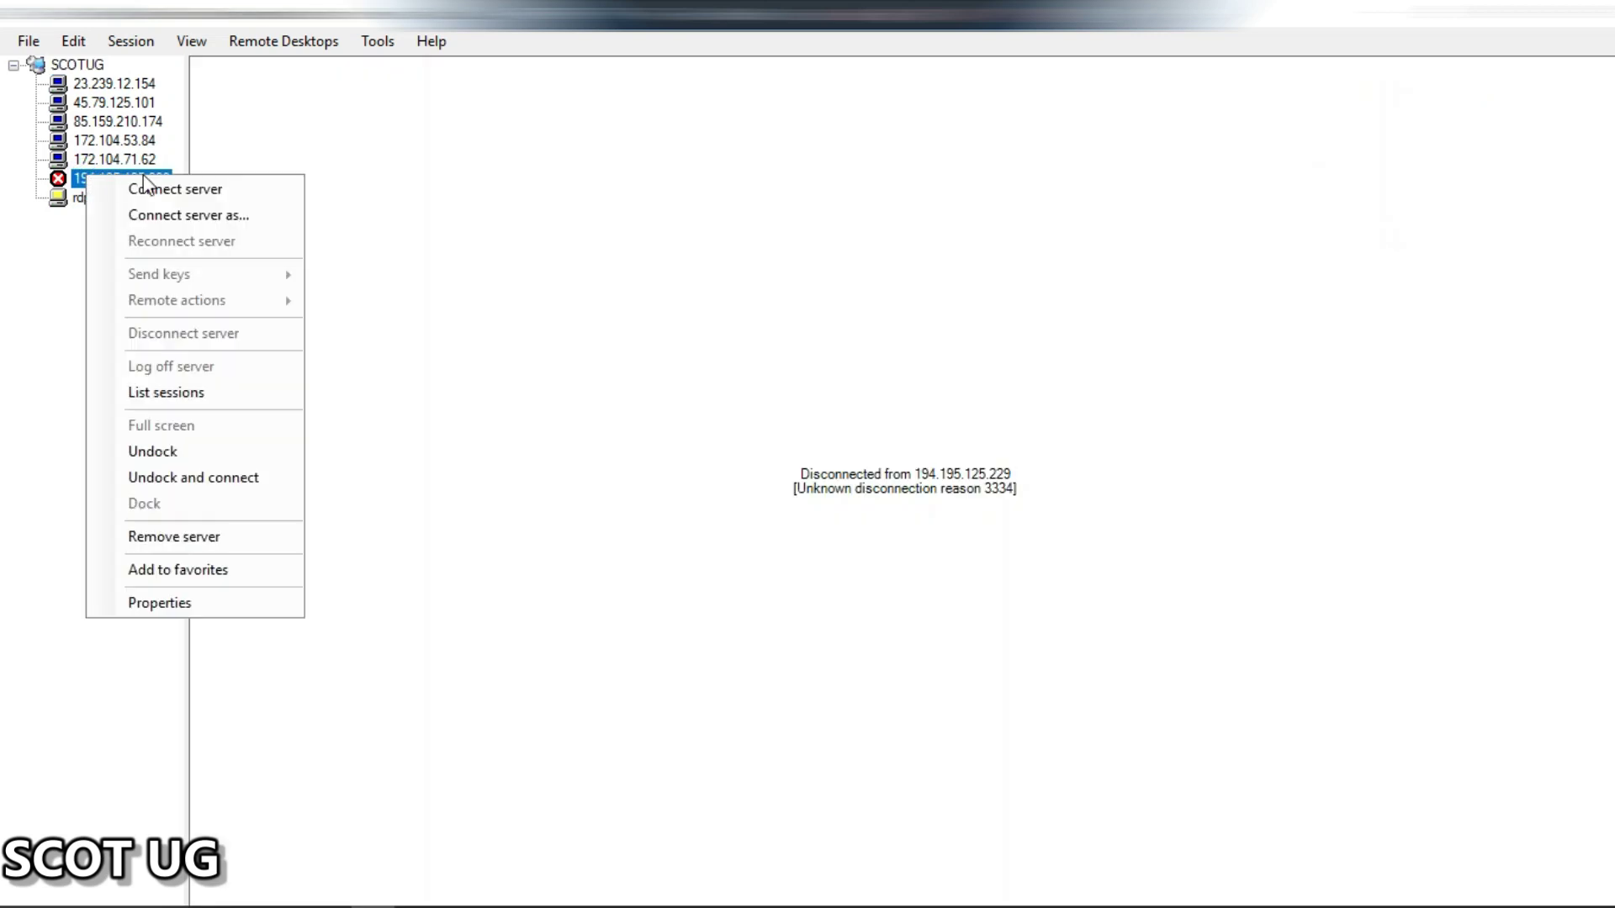
left_click(151, 187)
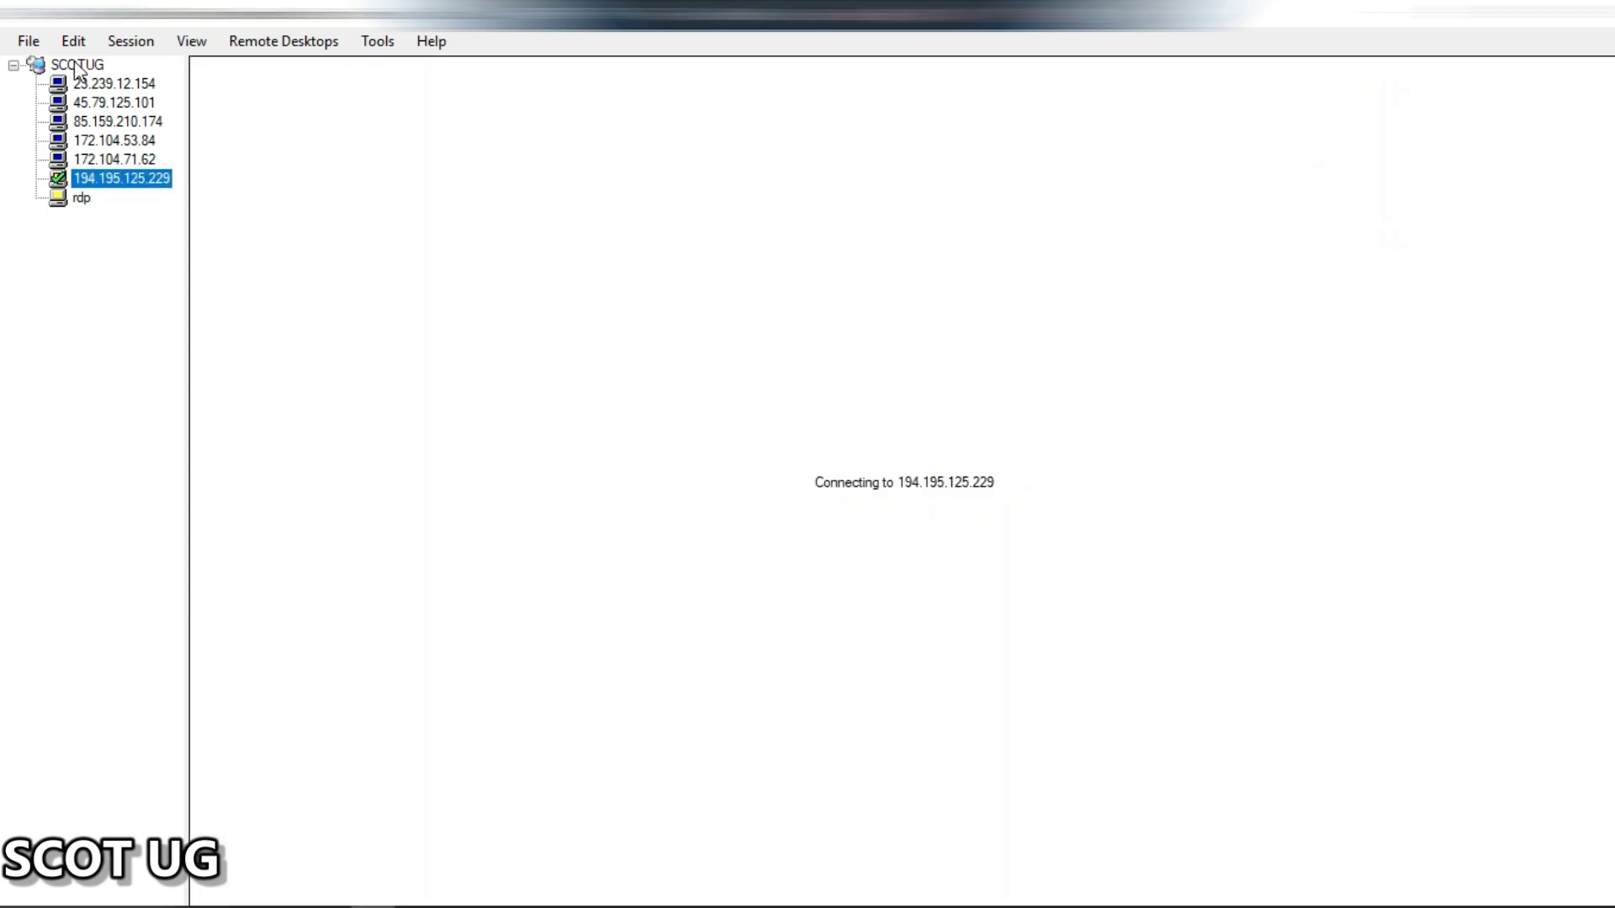
left_click(77, 64)
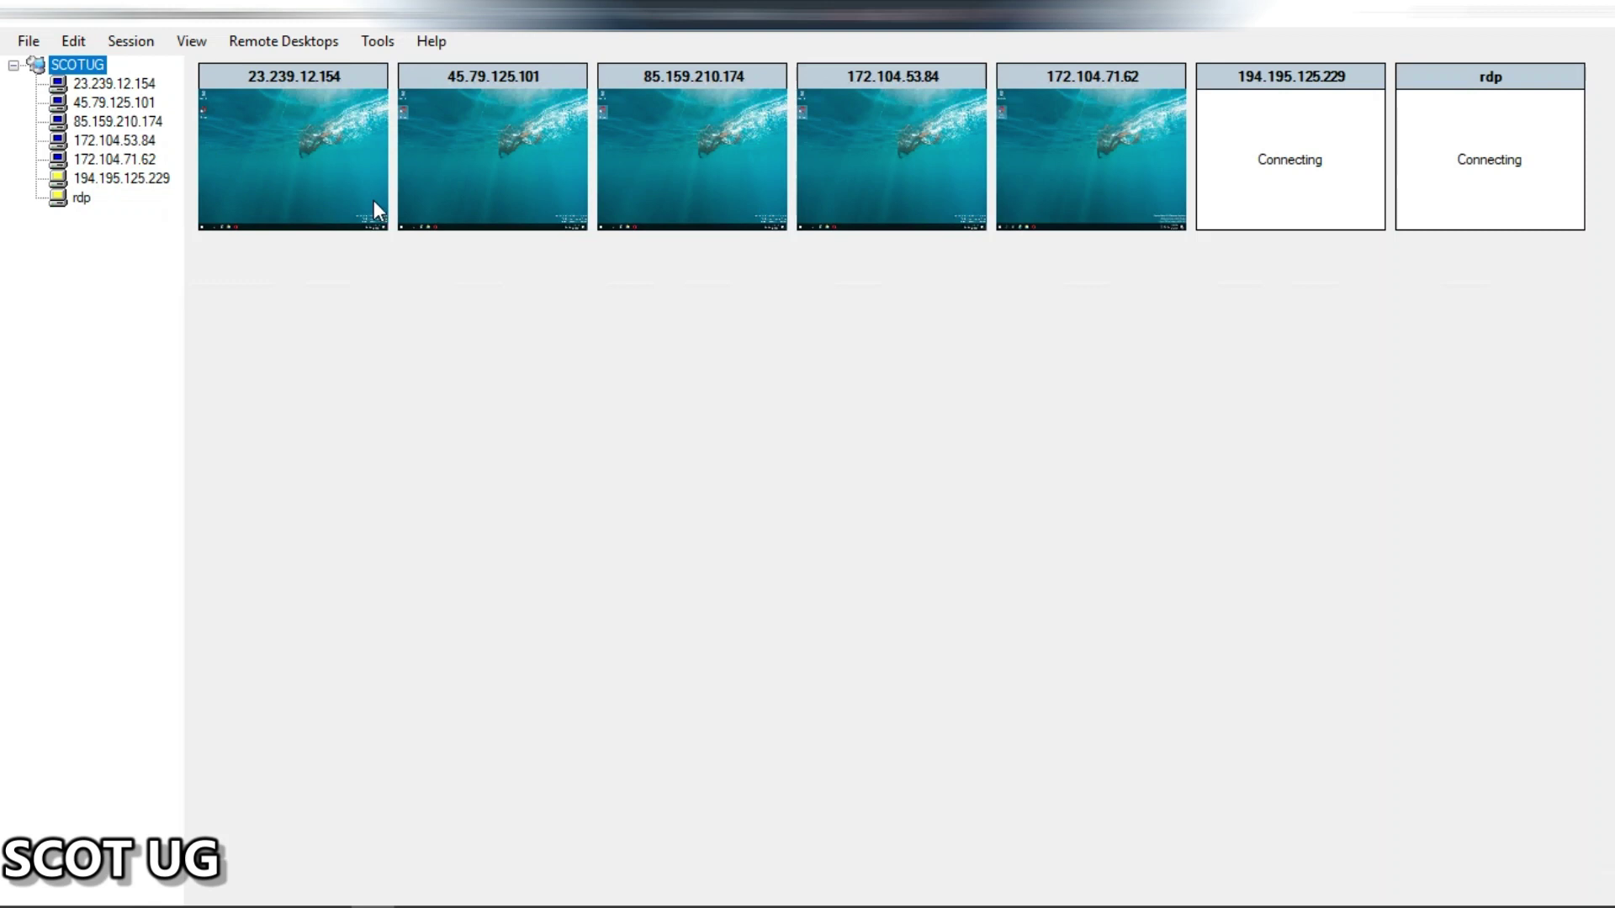
left_click(139, 85)
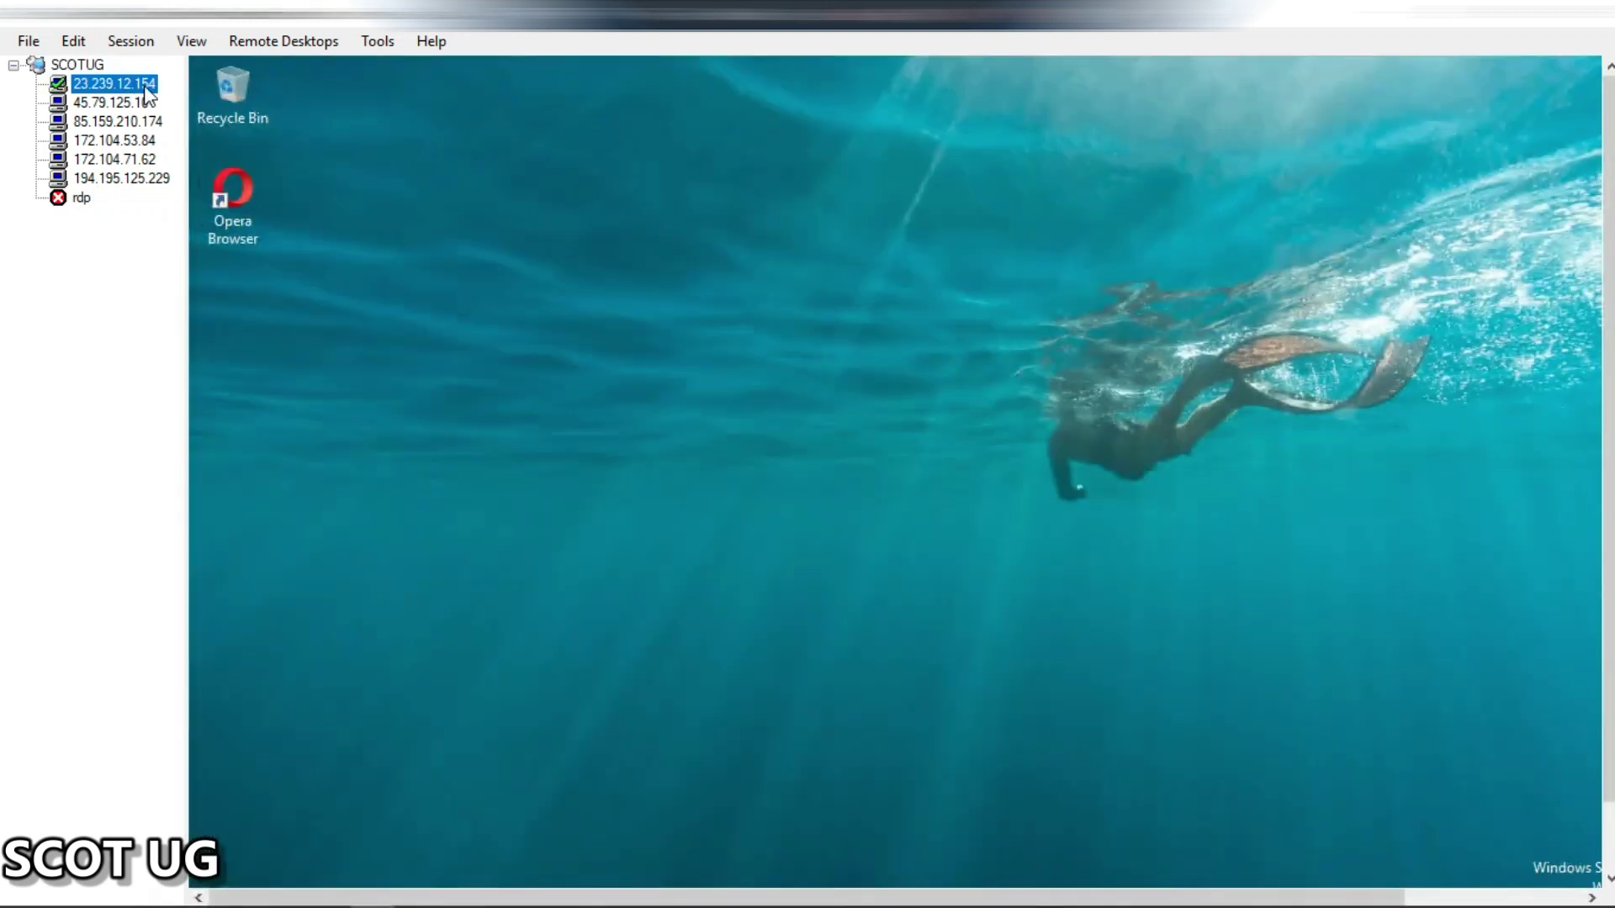